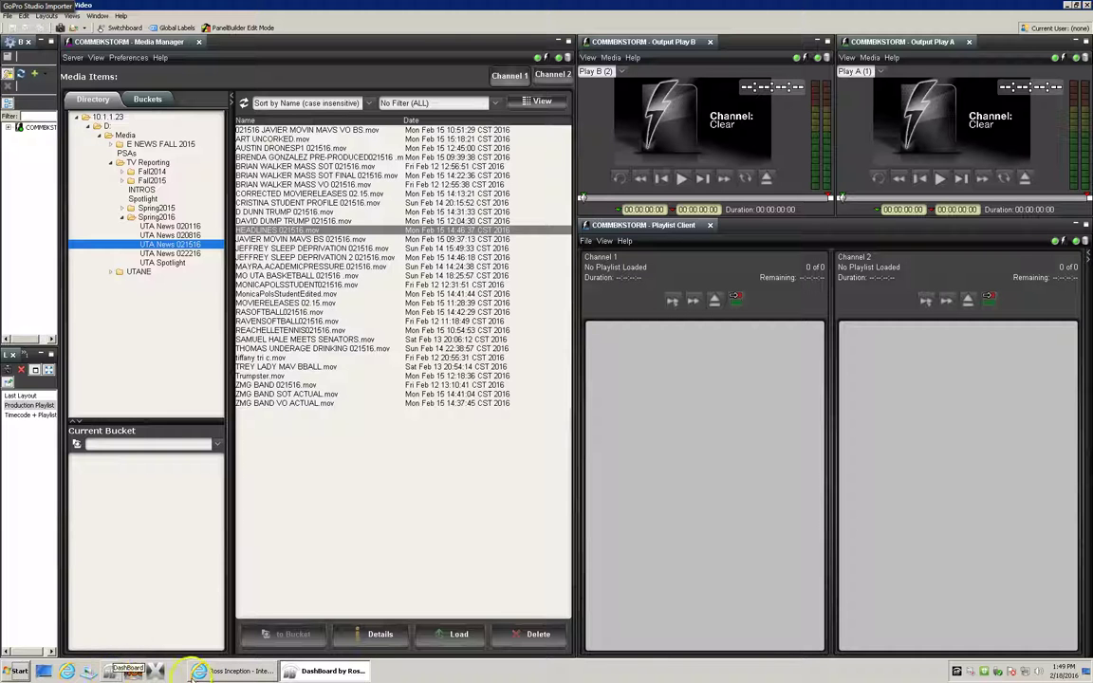
- Switch between the Inception rundown and the DashBoard media manager
click(199, 671)
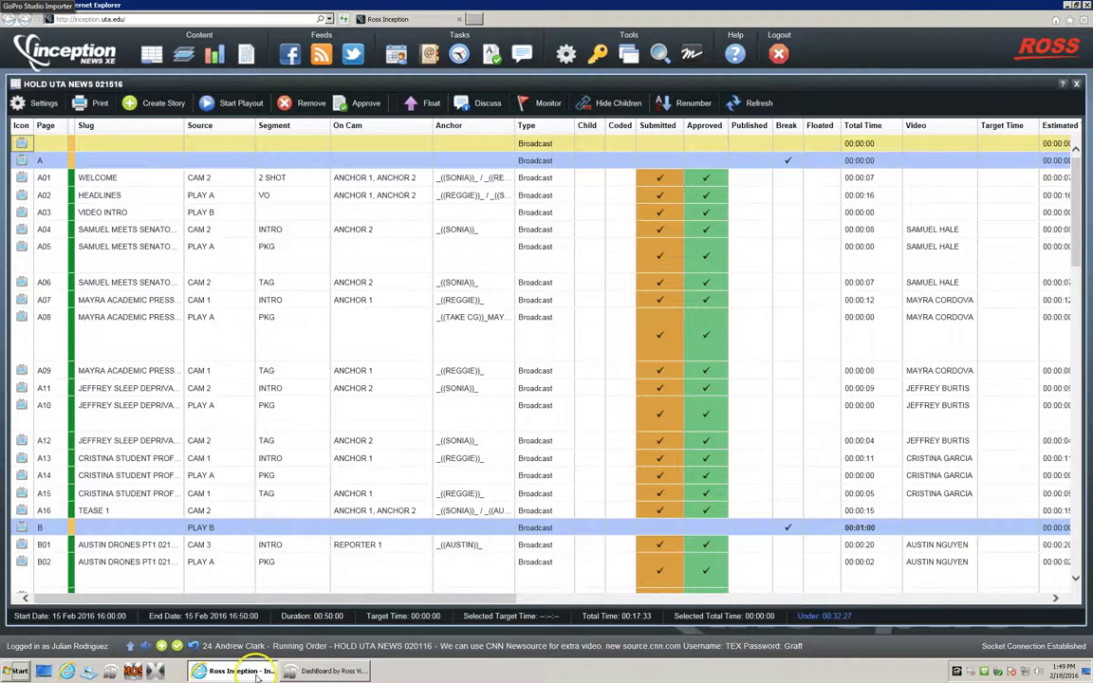
click(258, 672)
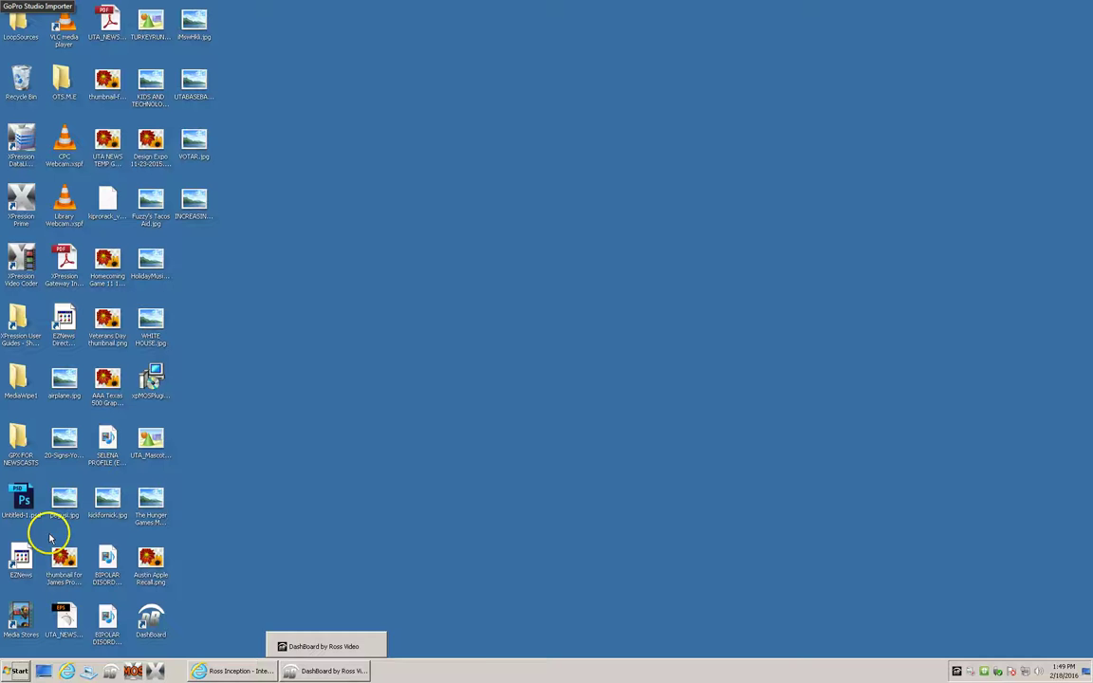
click(254, 671)
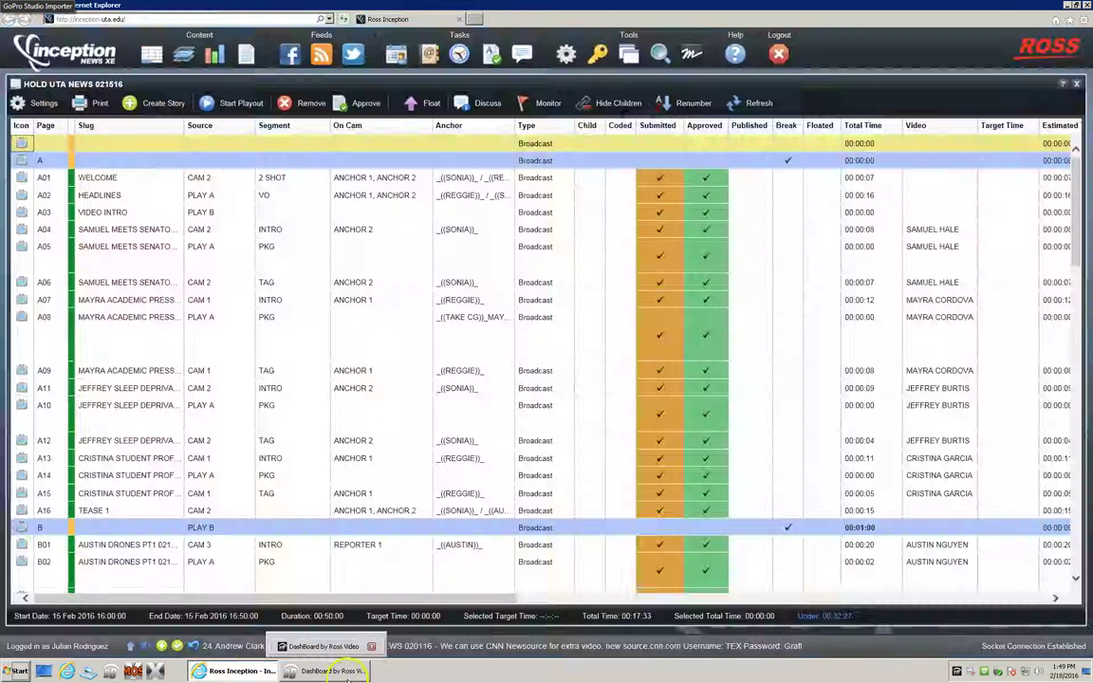
click(327, 672)
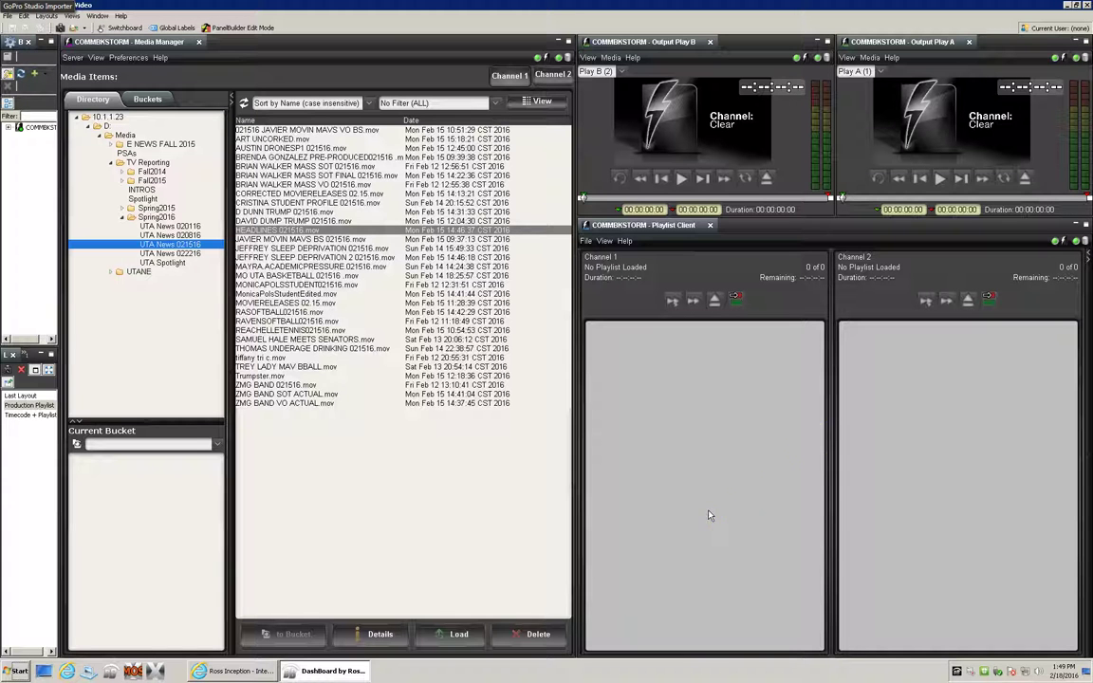
click(925, 486)
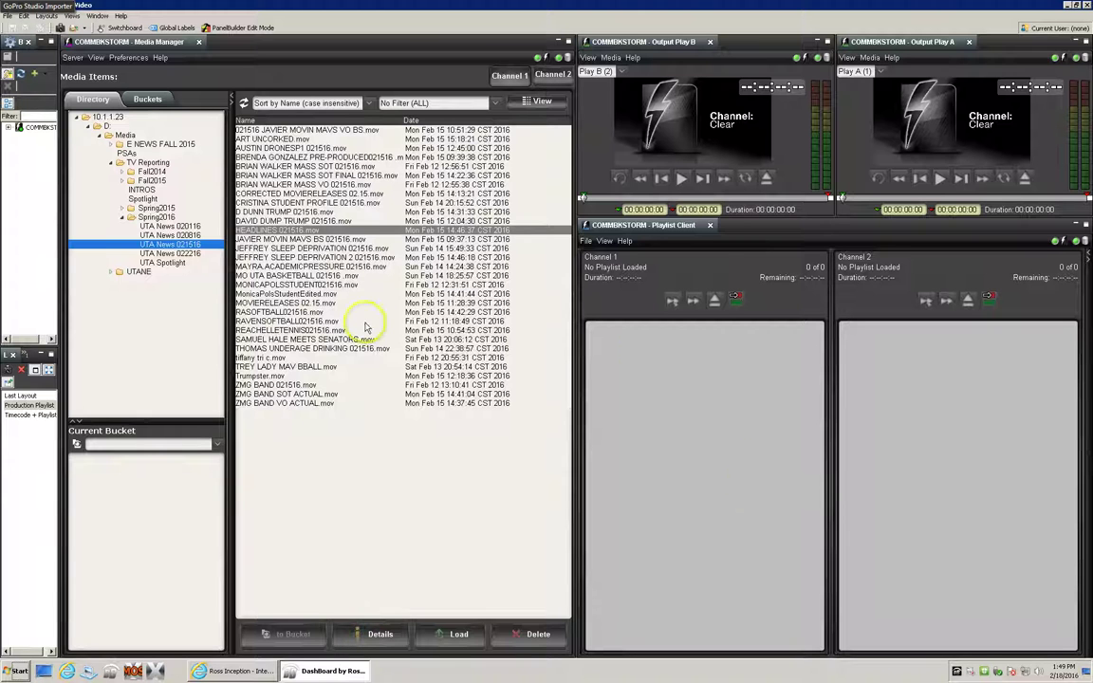
- In DashBoard, browse drive D to Media > TV Reporting > Spring2016 > UTA News 021516
click(96, 129)
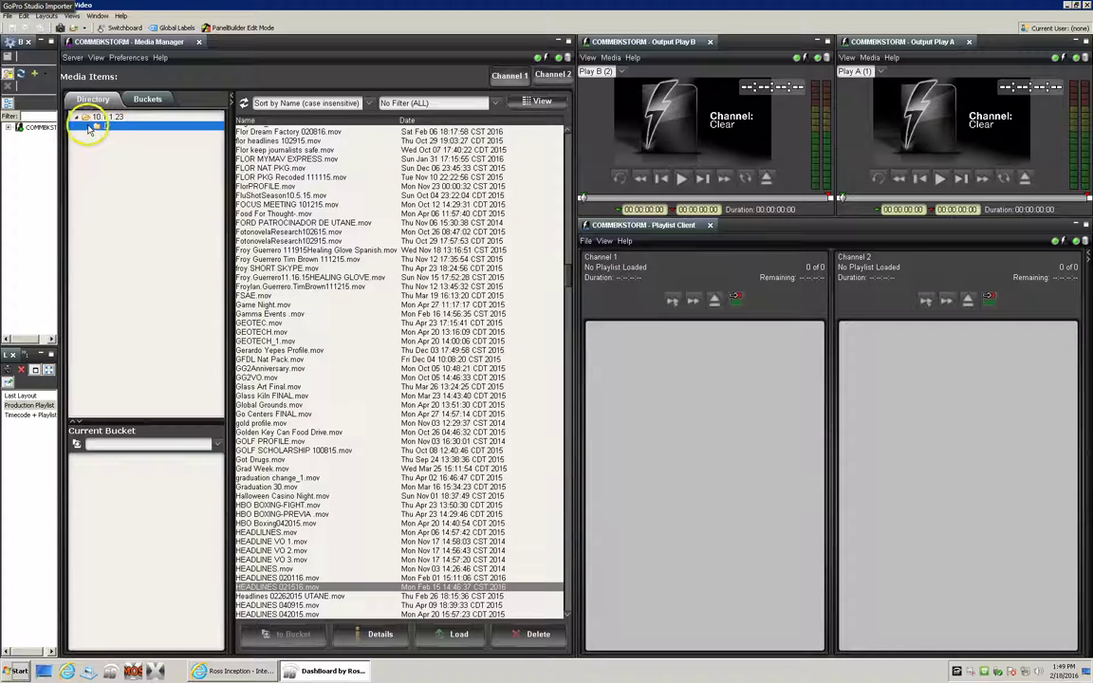
click(90, 129)
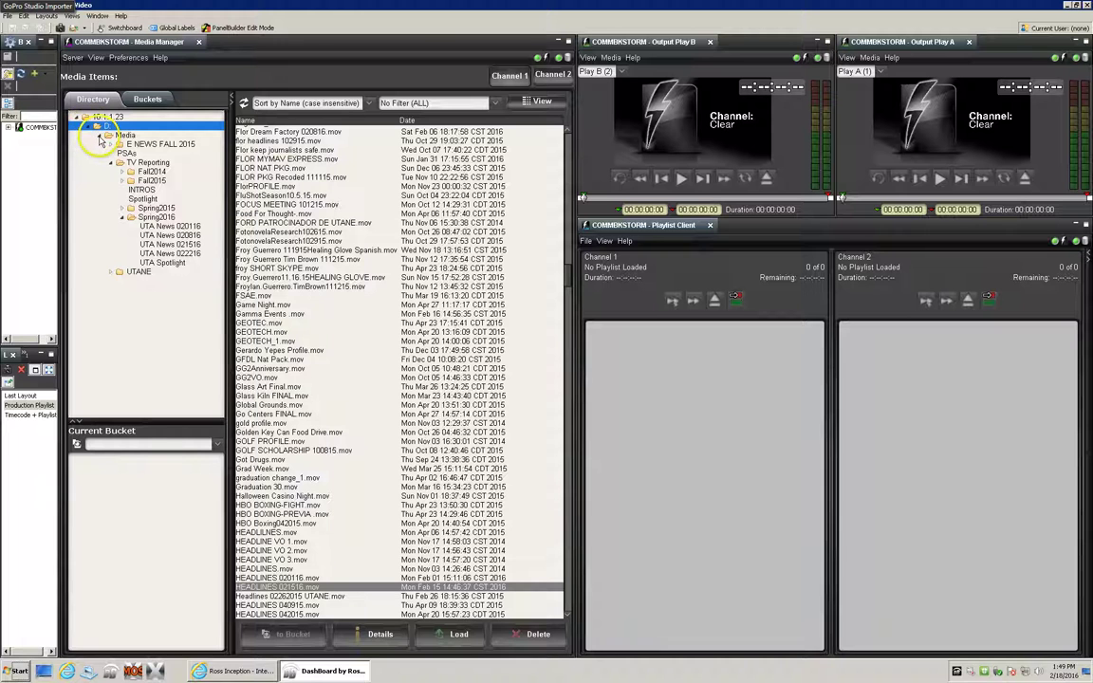
click(119, 134)
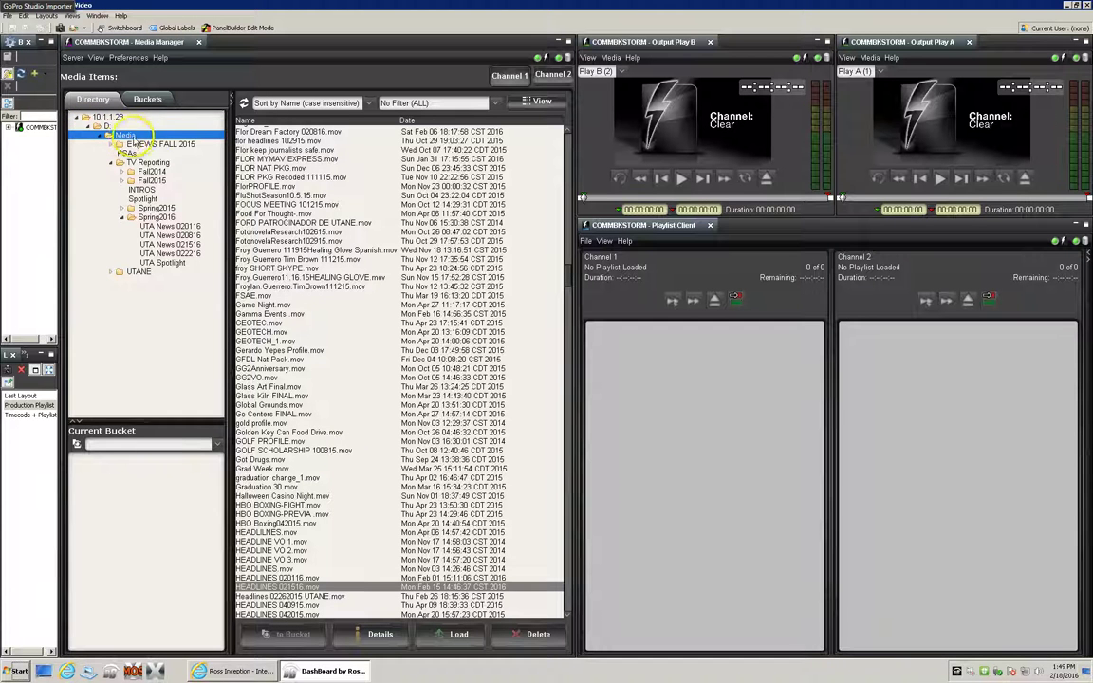
click(149, 163)
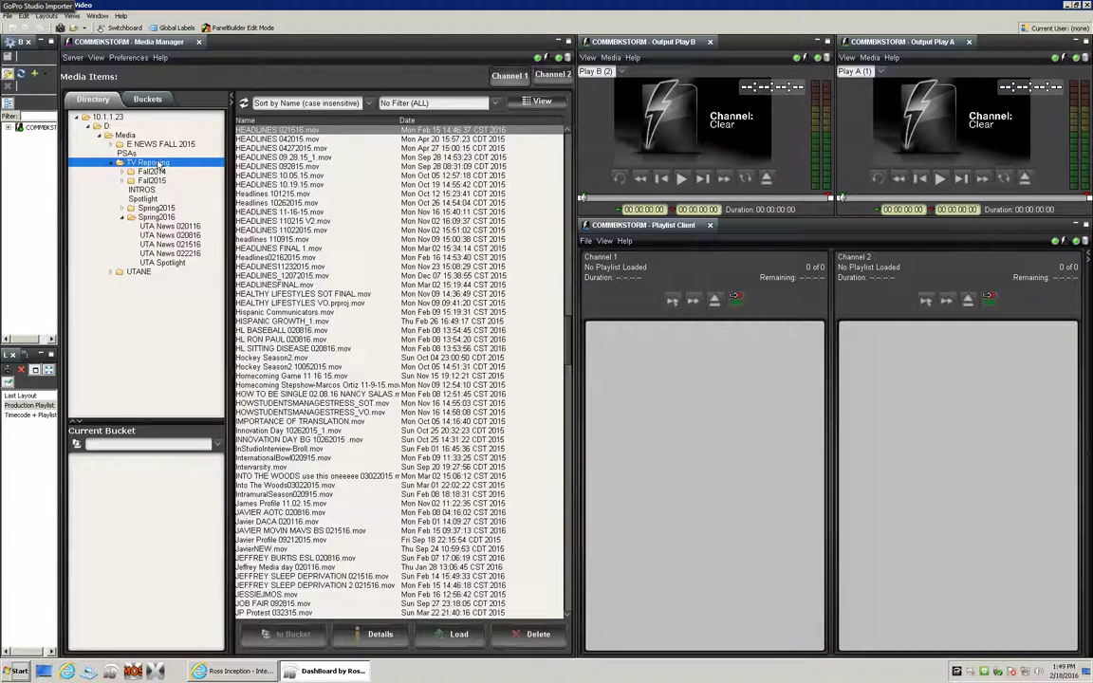
click(157, 217)
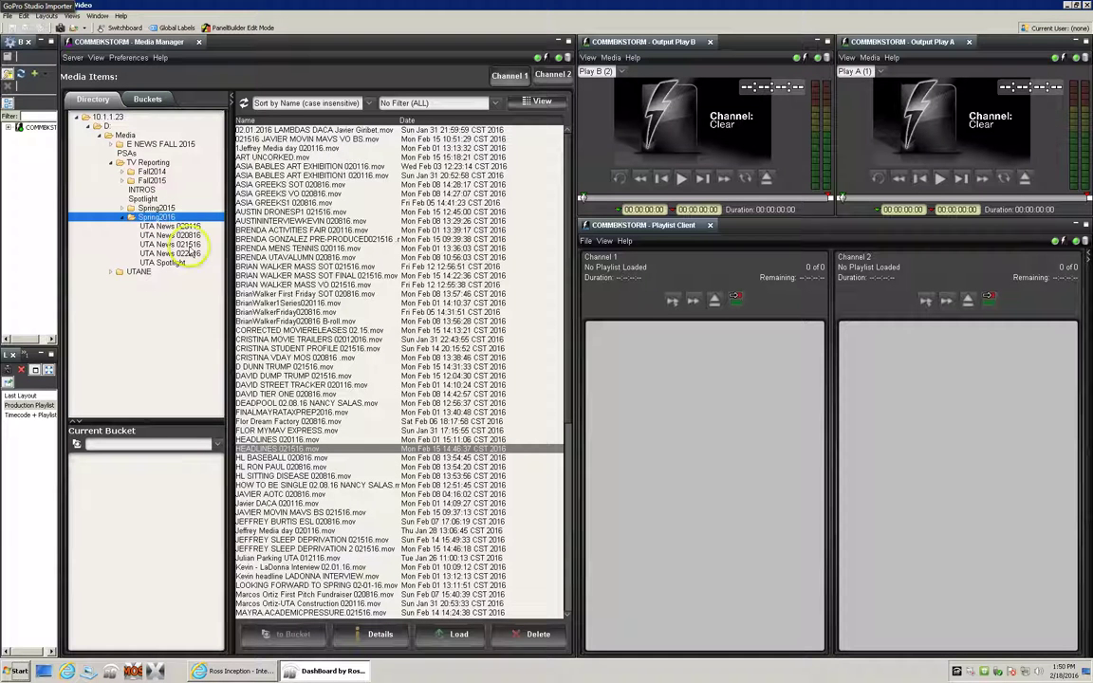
click(190, 245)
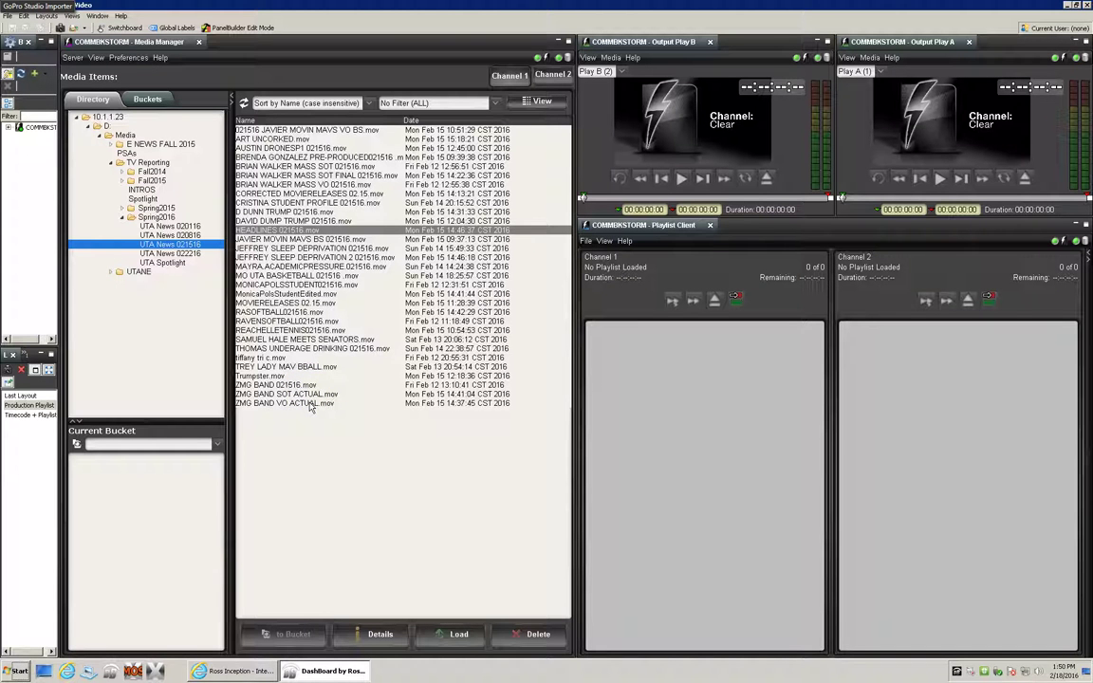
- In a file browser, log in to the commbkstorm media server with the account password
click(88, 671)
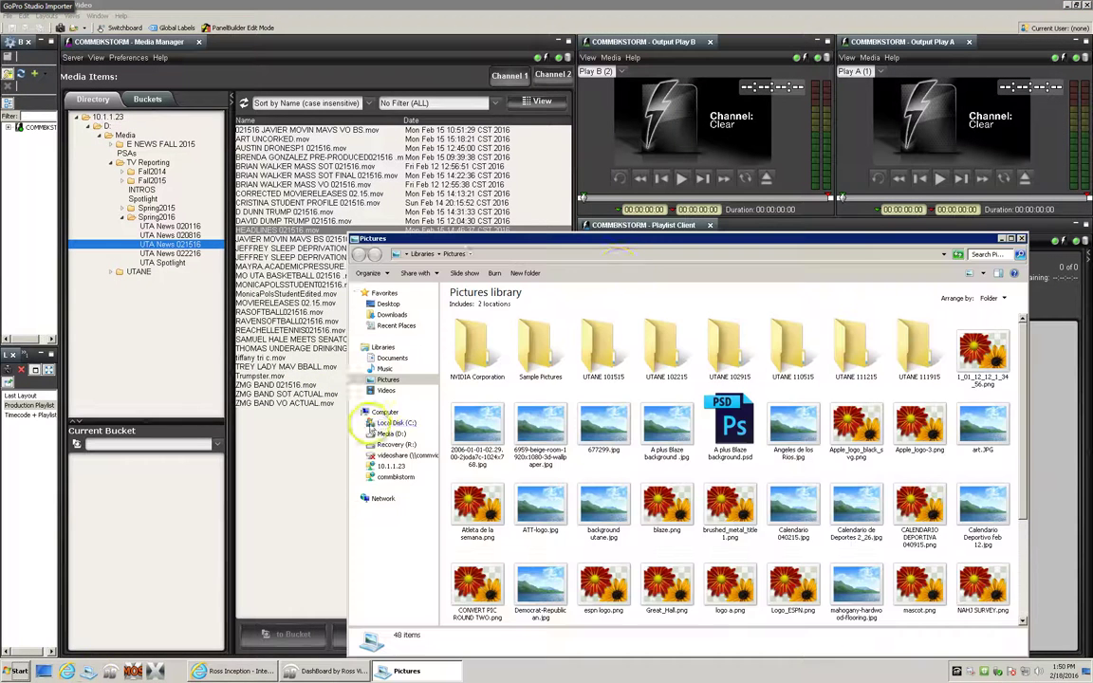
drag(662, 238, 546, 102)
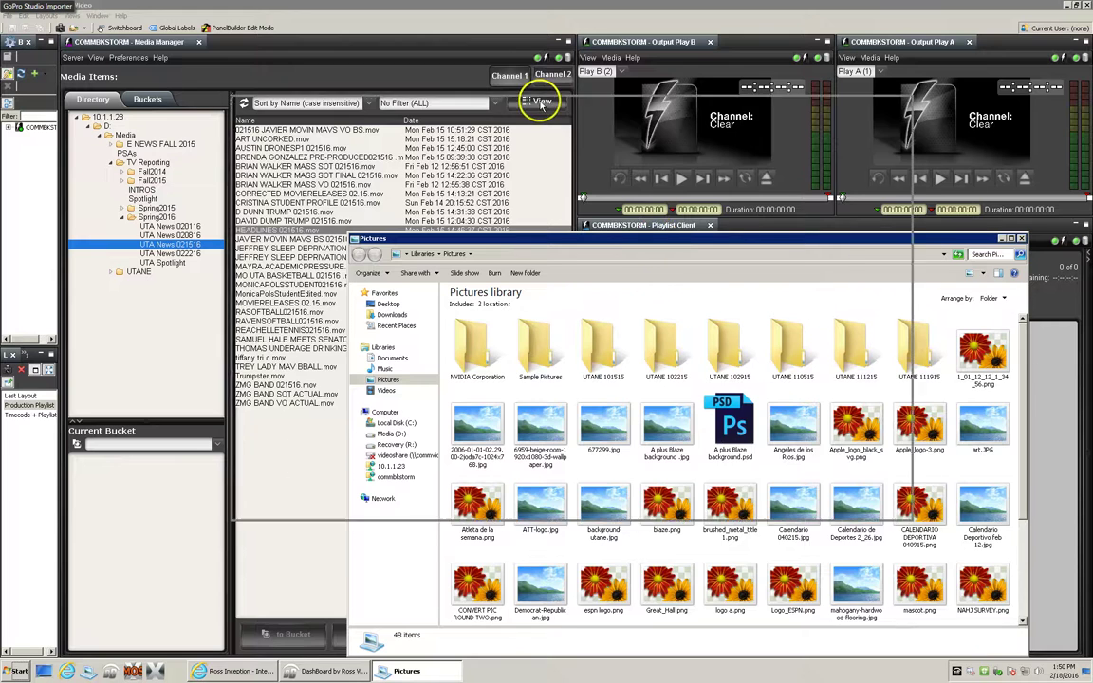
click(278, 339)
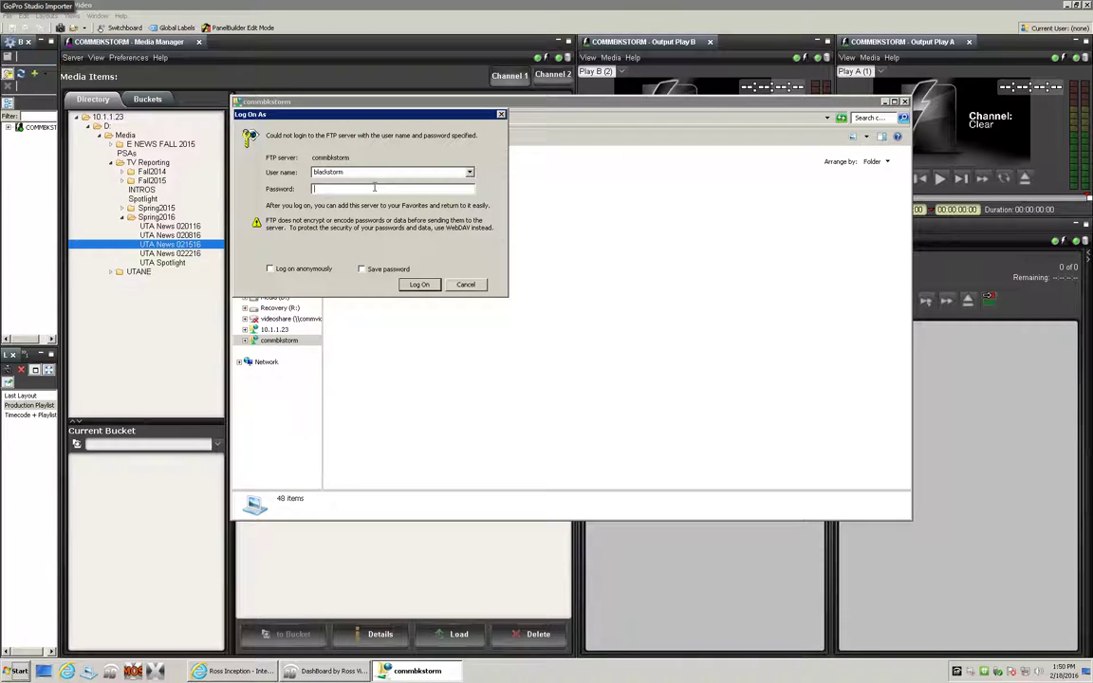
text(passw)
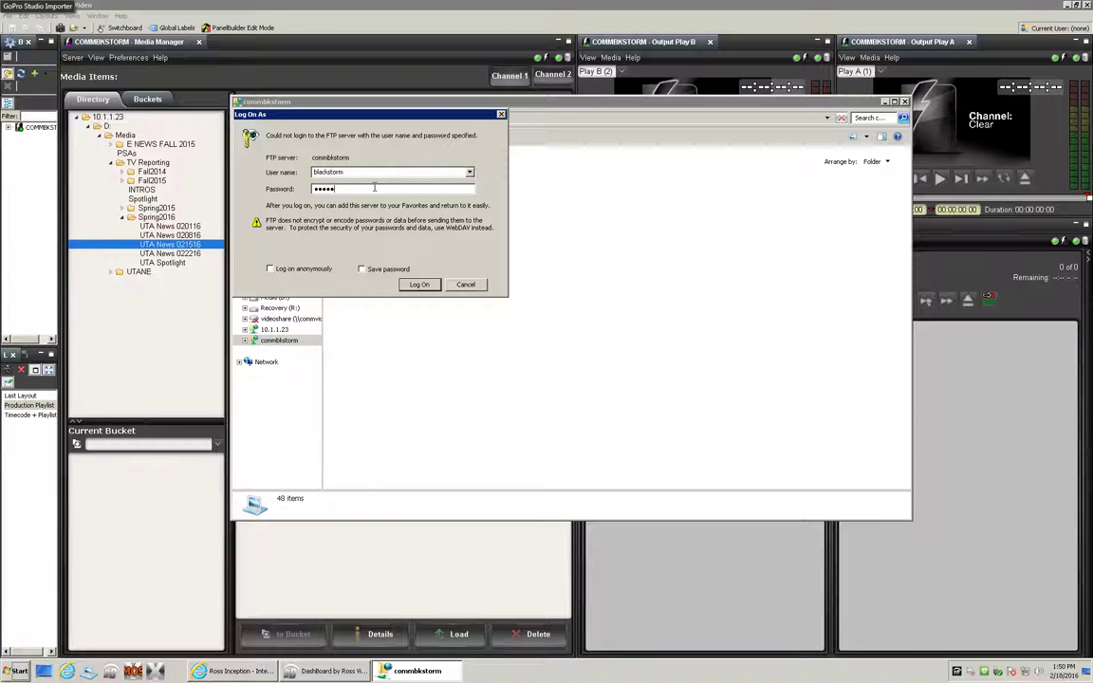
text(rd)
key(Return)
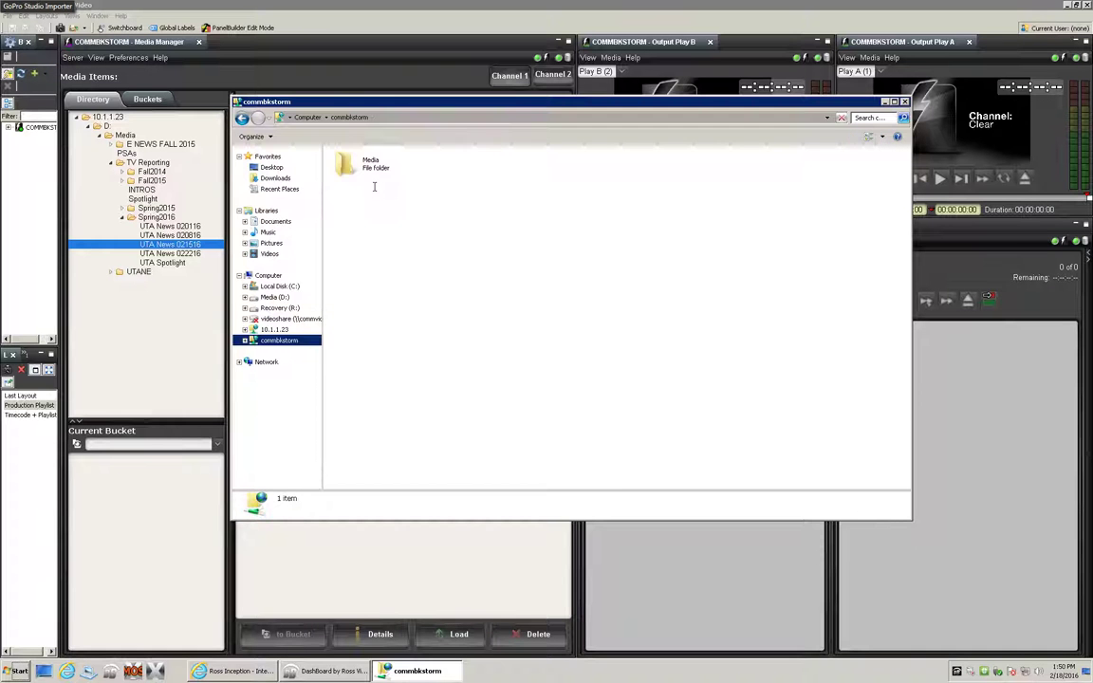
- Browse the server to Media > TV Reporting > Spring2016 > UTA News 021516, then close that window
double_click(370, 163)
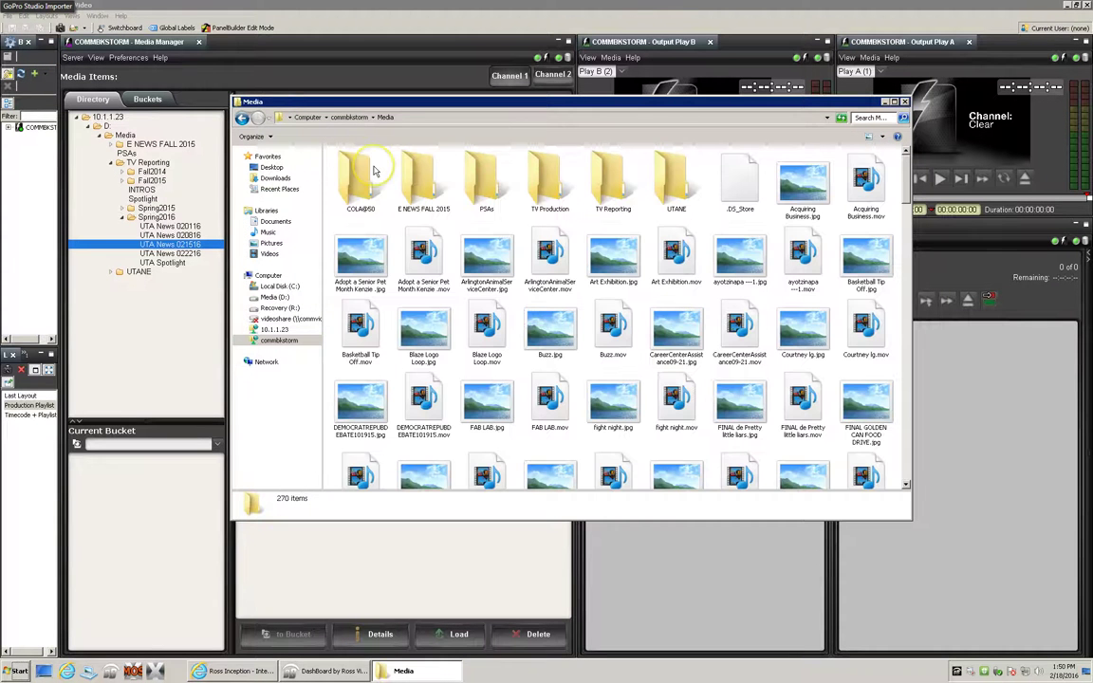
double_click(610, 182)
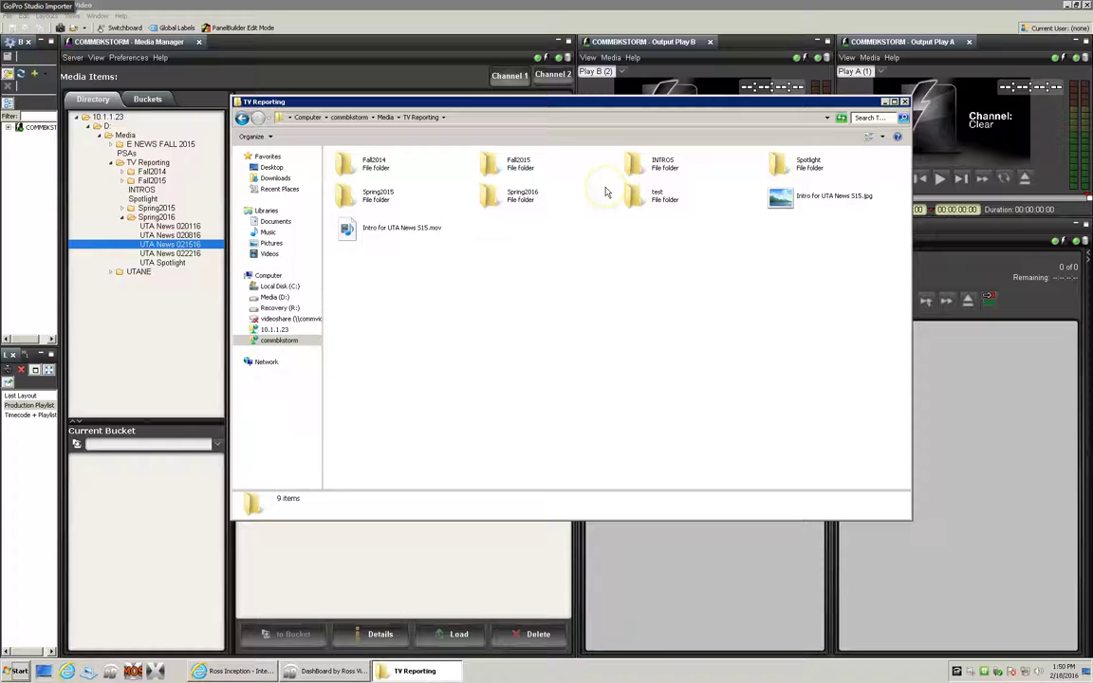
double_click(531, 195)
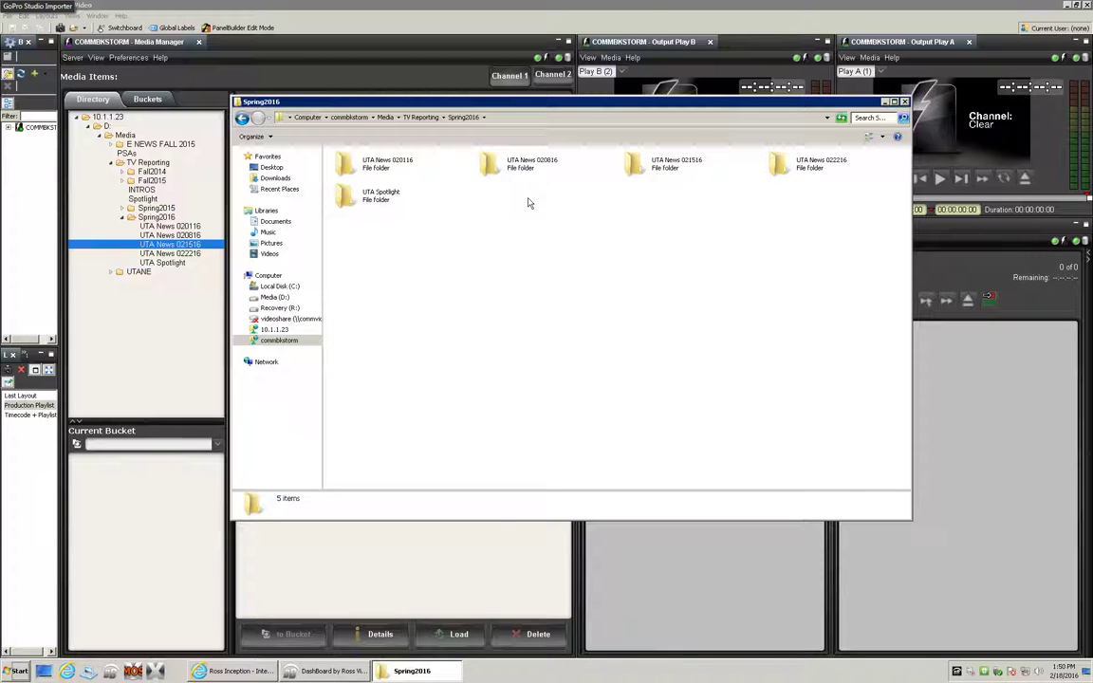
double_click(677, 165)
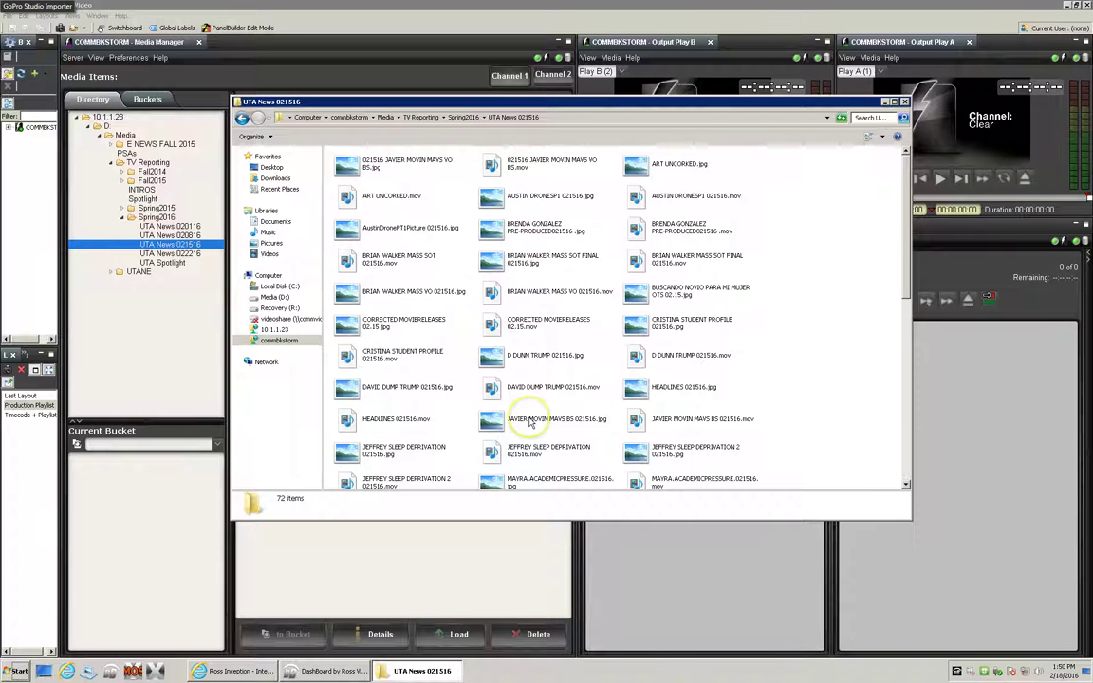
drag(531, 101, 728, 136)
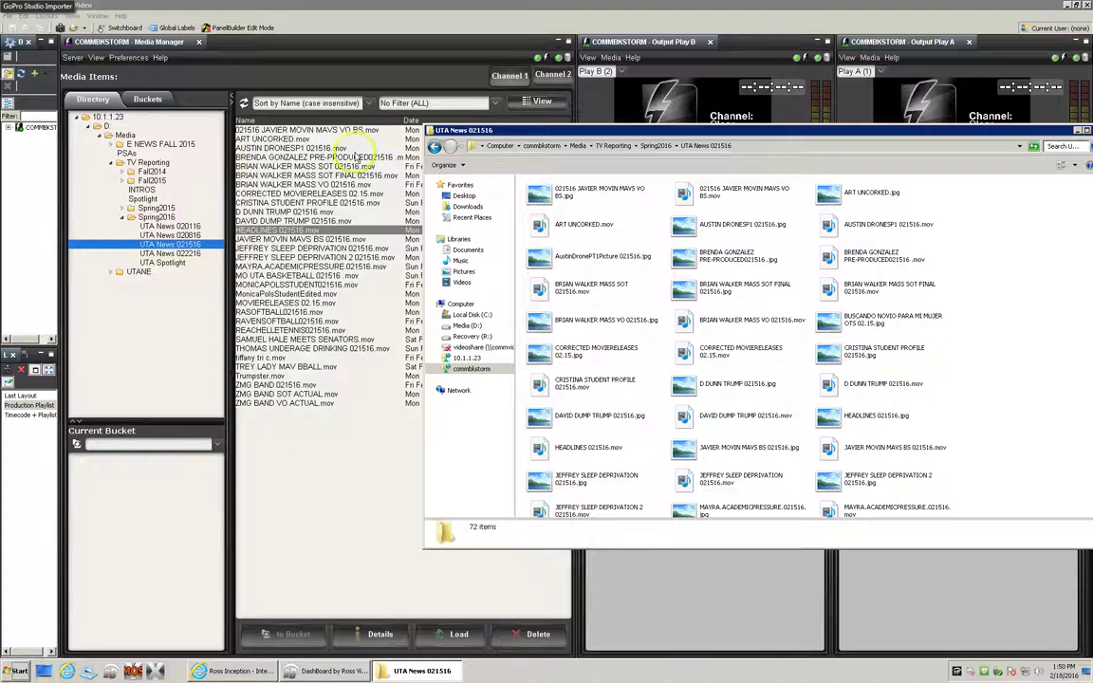
drag(851, 133, 720, 143)
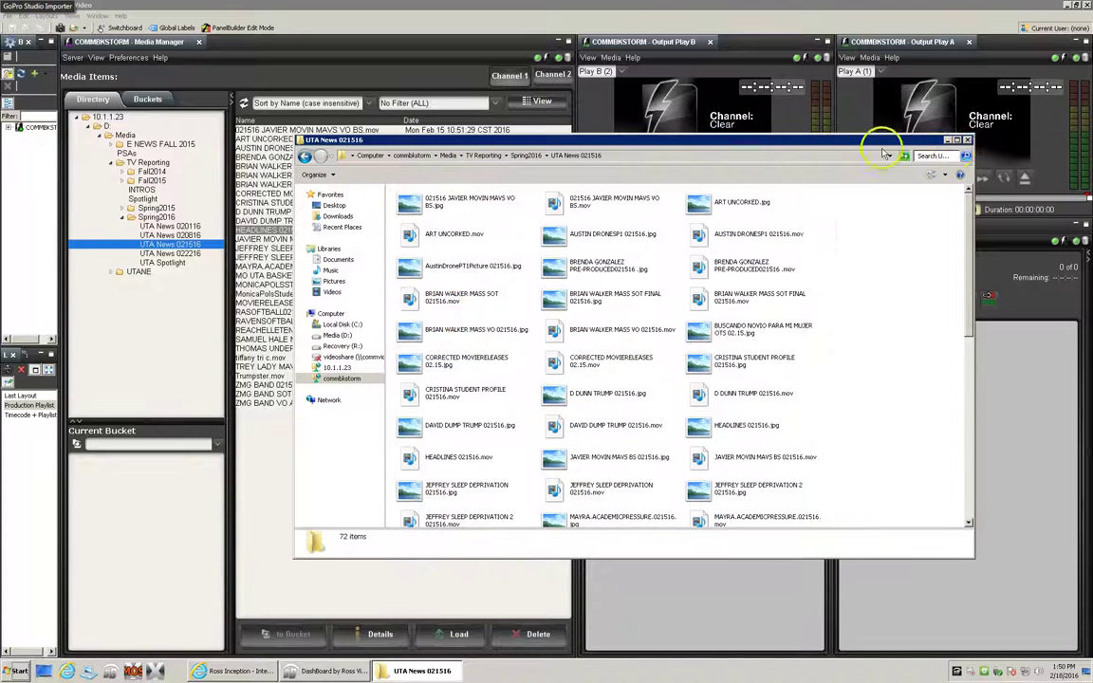
click(967, 140)
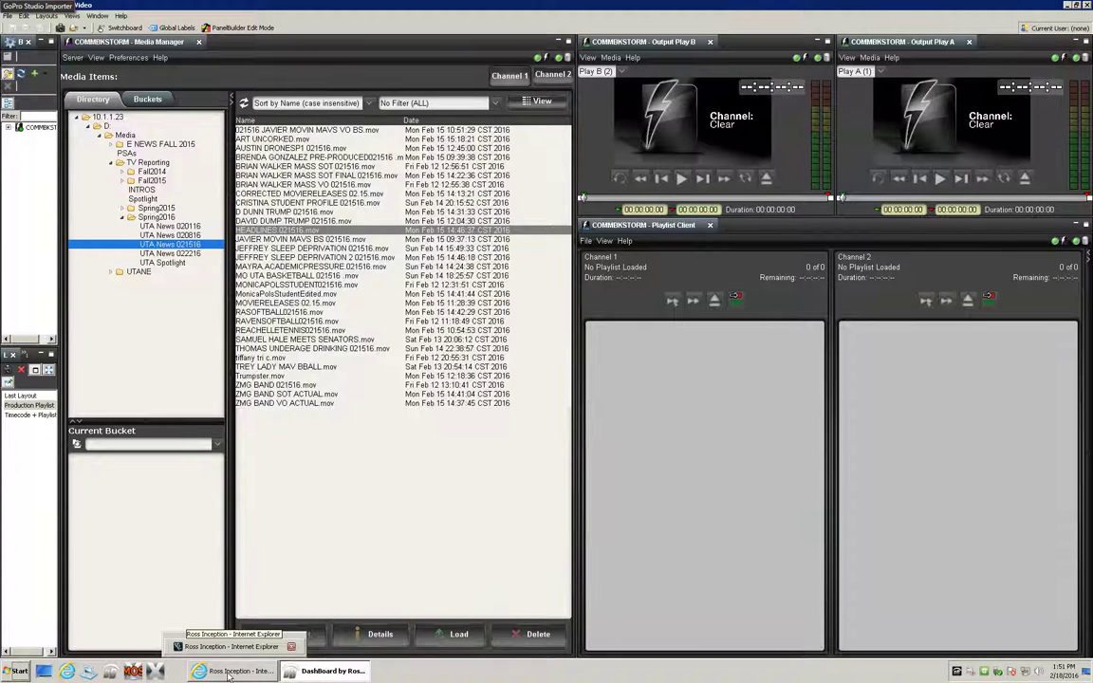
- Show Inception in Technical Director View, widen the Slug column, and pick HEADLINES (A02)
click(227, 673)
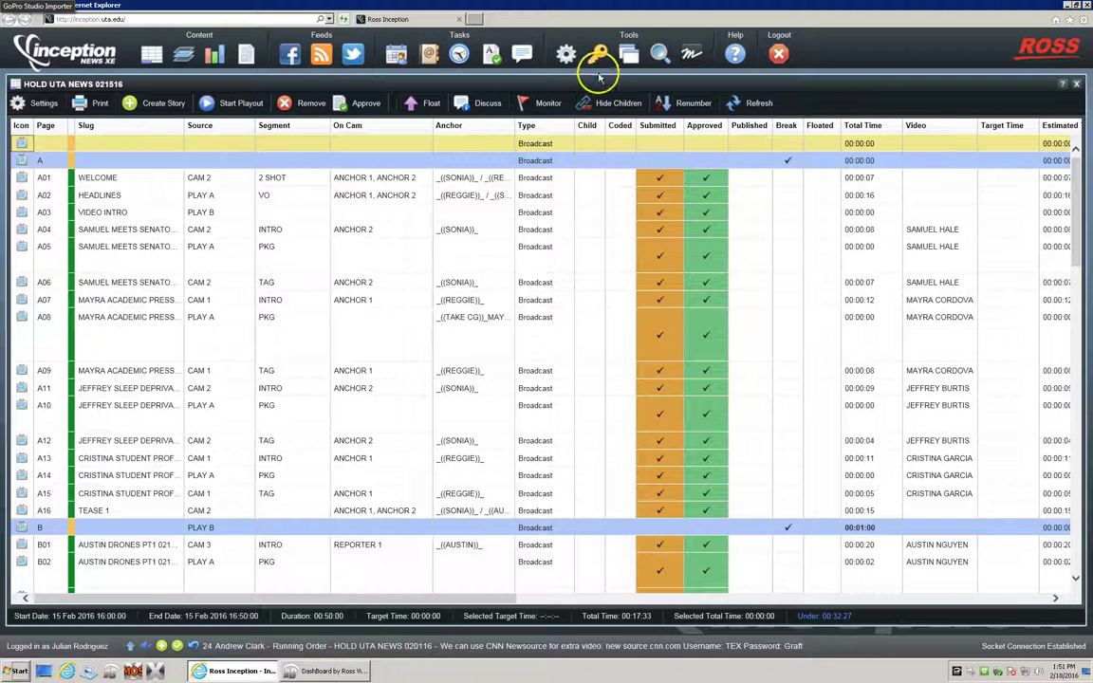
click(629, 55)
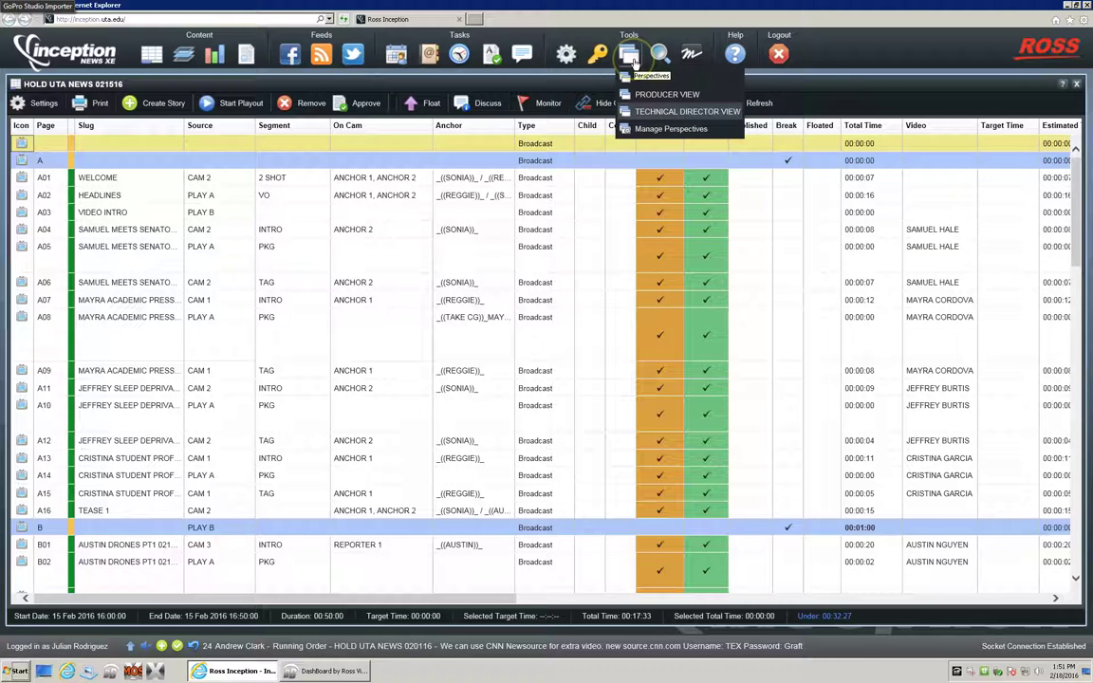
click(651, 112)
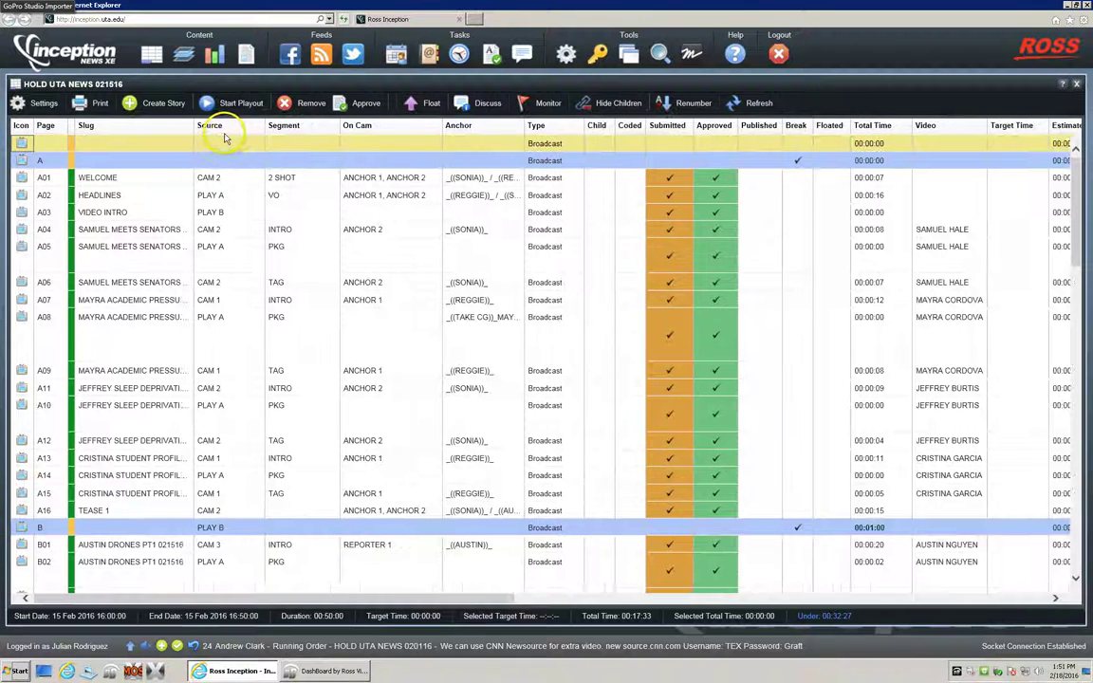
drag(182, 129, 233, 130)
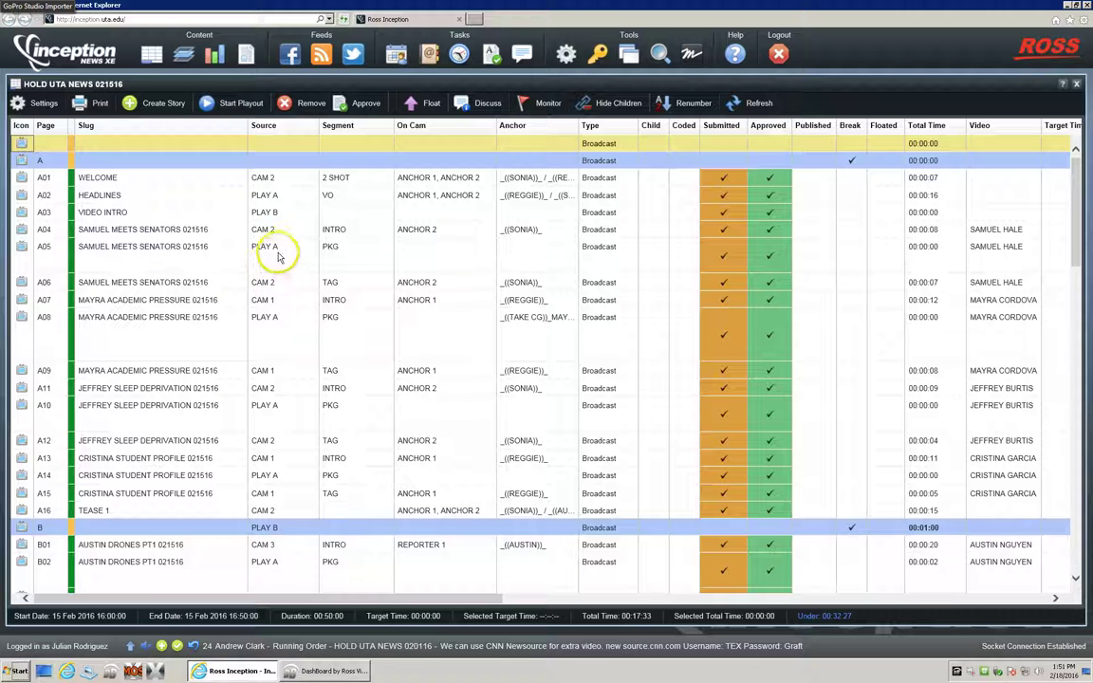
click(147, 198)
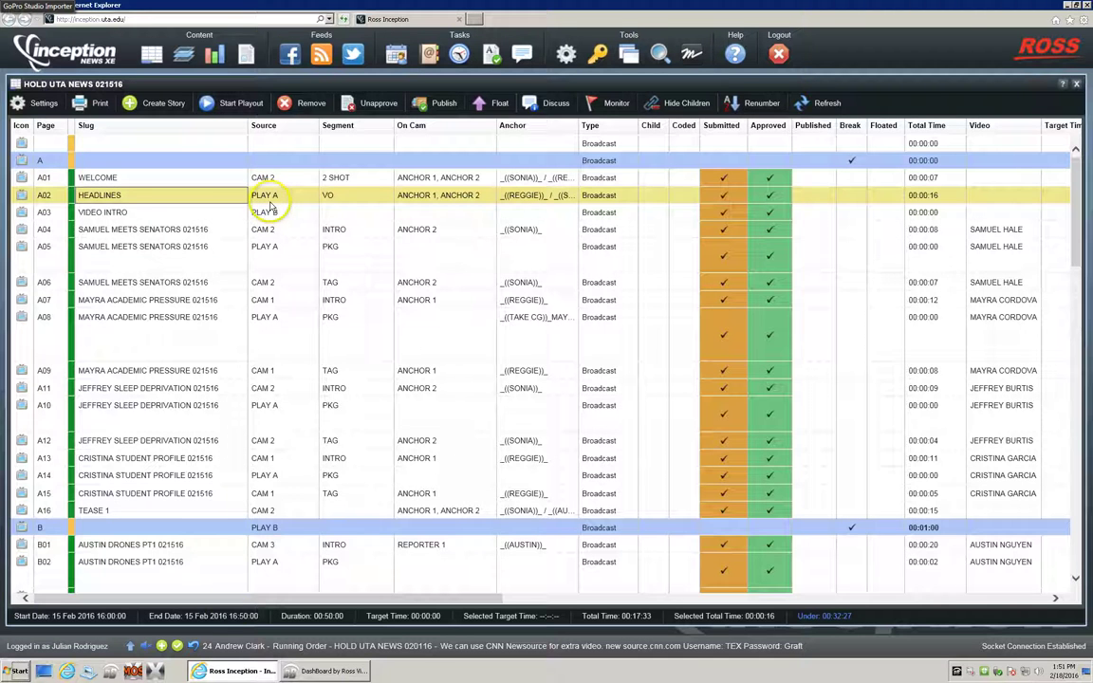
click(327, 670)
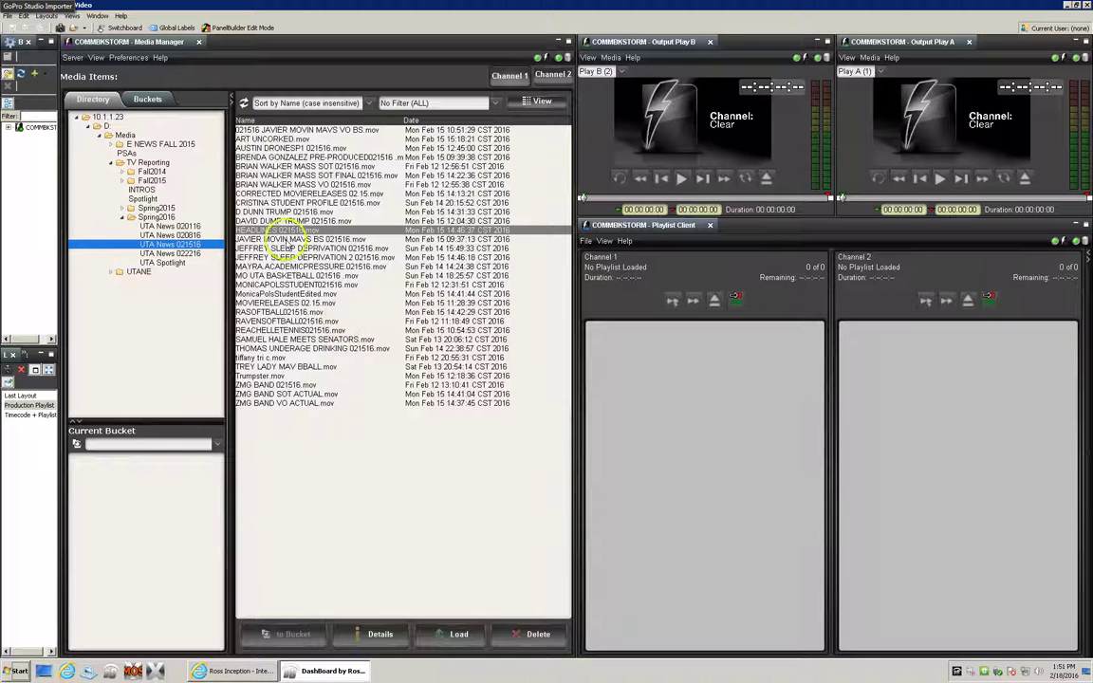
- Load HEADLINES 021516.mov into a new Channel 1 playlist (List0048), then return to Inception
drag(285, 231, 655, 356)
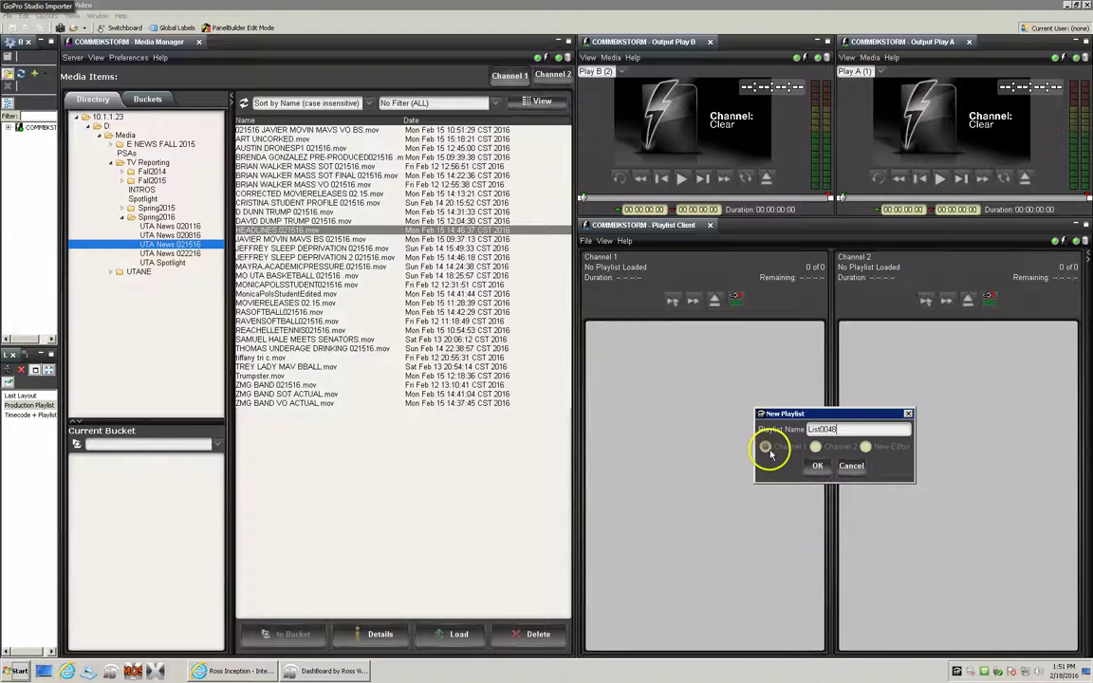
click(816, 465)
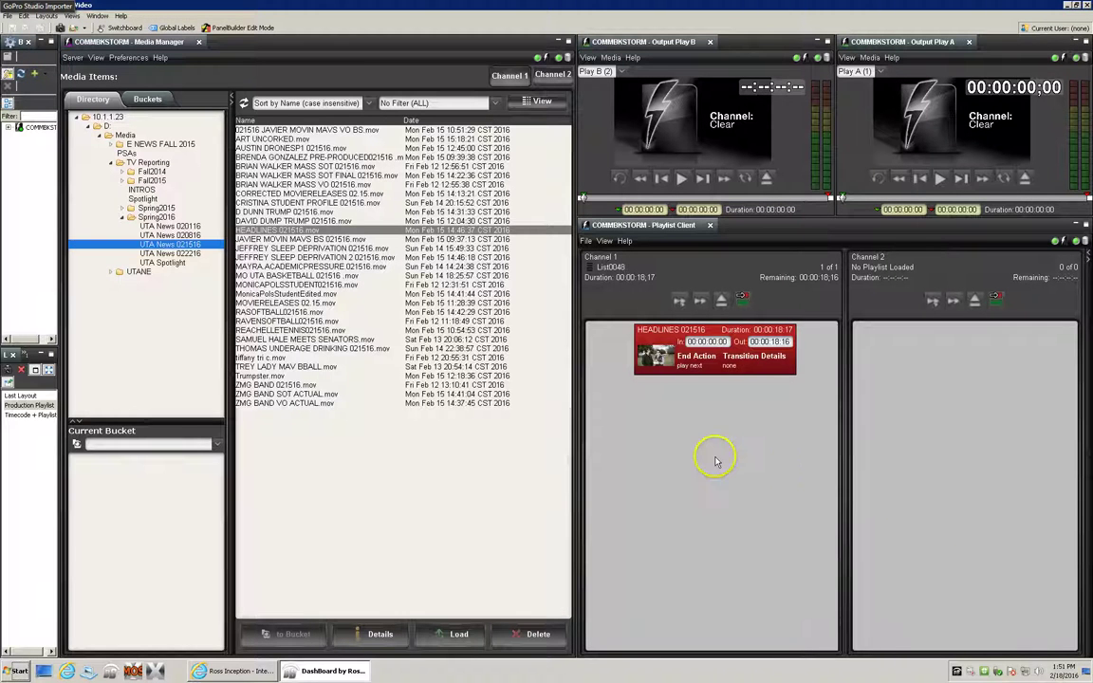
click(237, 671)
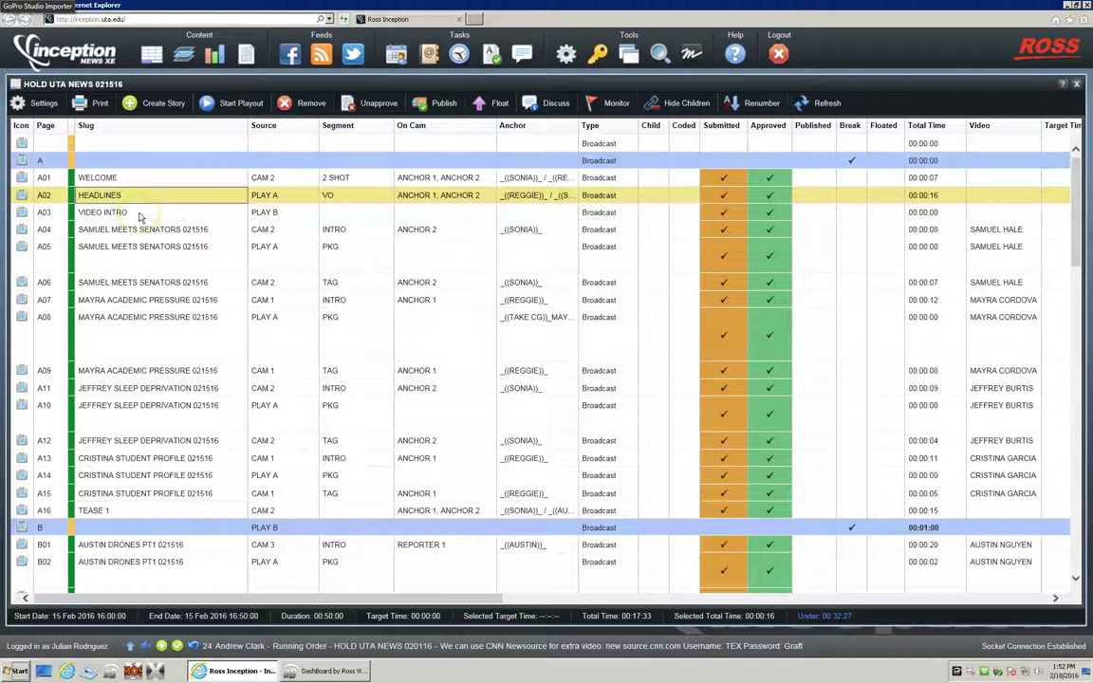
- Pick story A03 VIDEO INTRO in the rundown, then switch to DashBoard
click(139, 215)
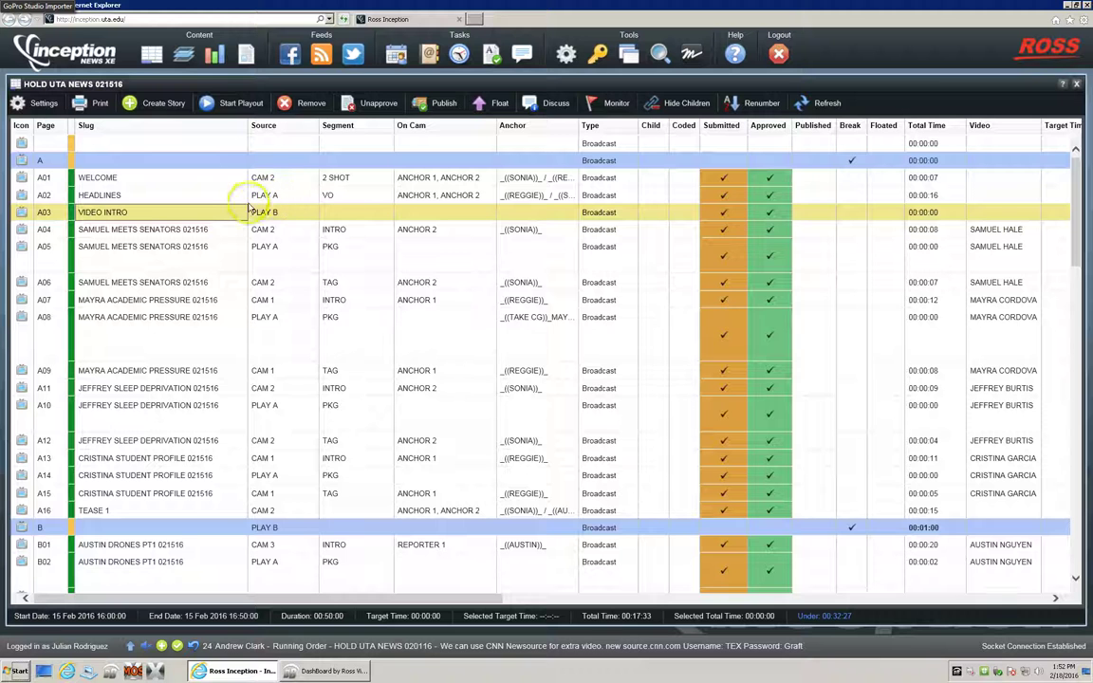
click(334, 671)
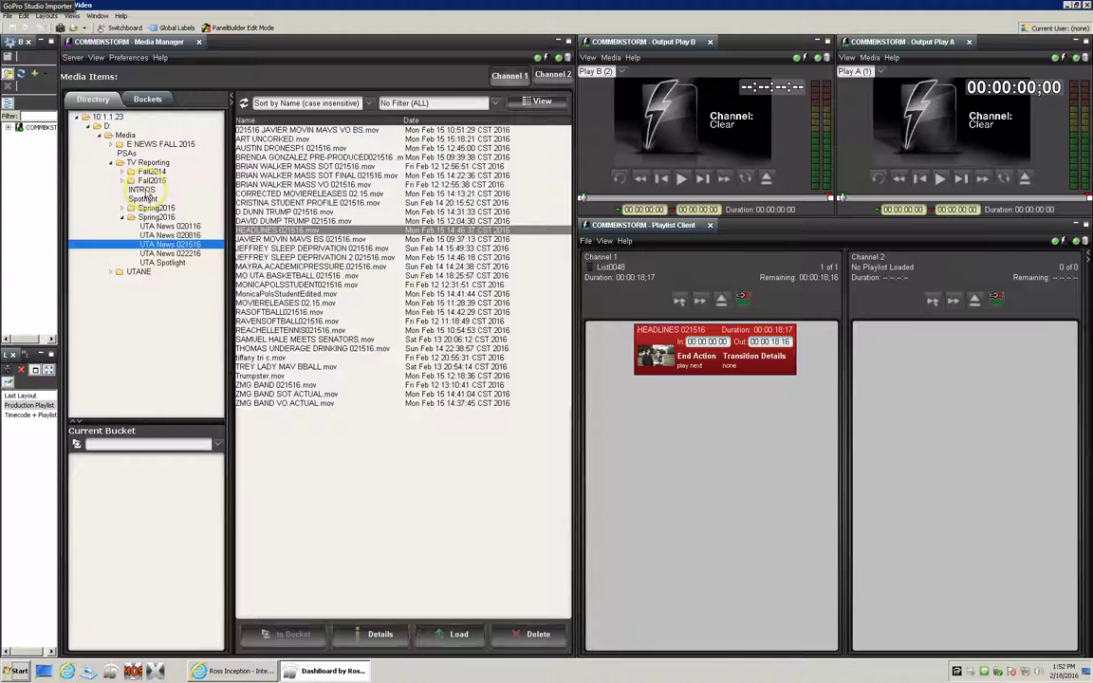
- Load UTA News S16.mov from INTROS into new Channel 2 playlist List0049, then reopen UTA News 021516
click(143, 190)
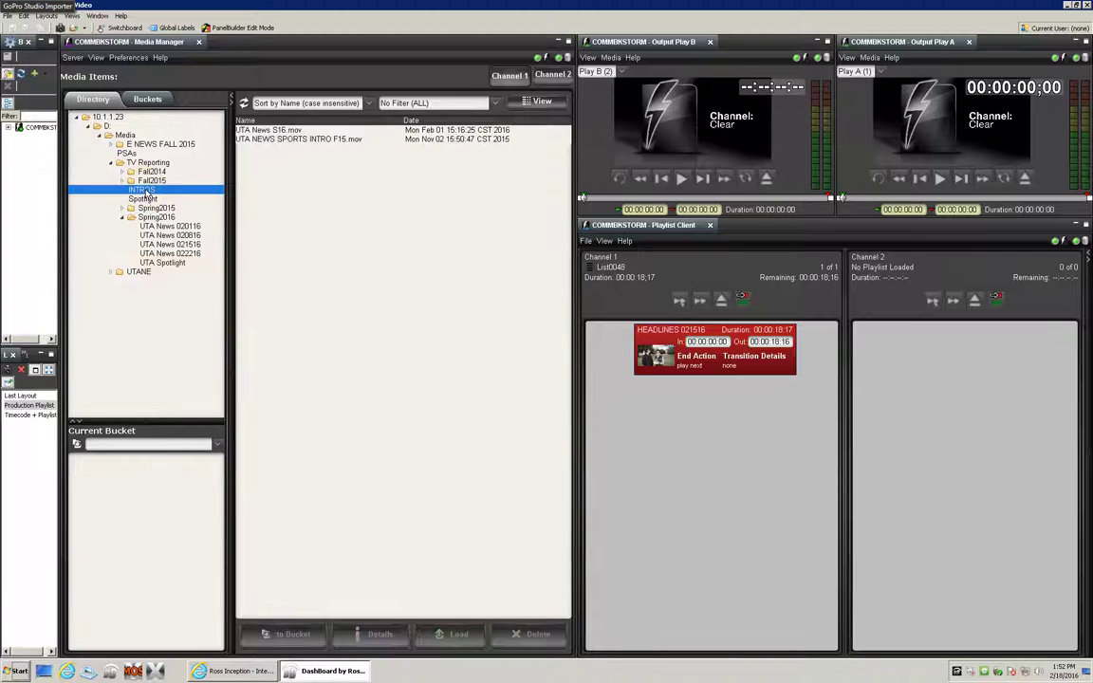
click(287, 130)
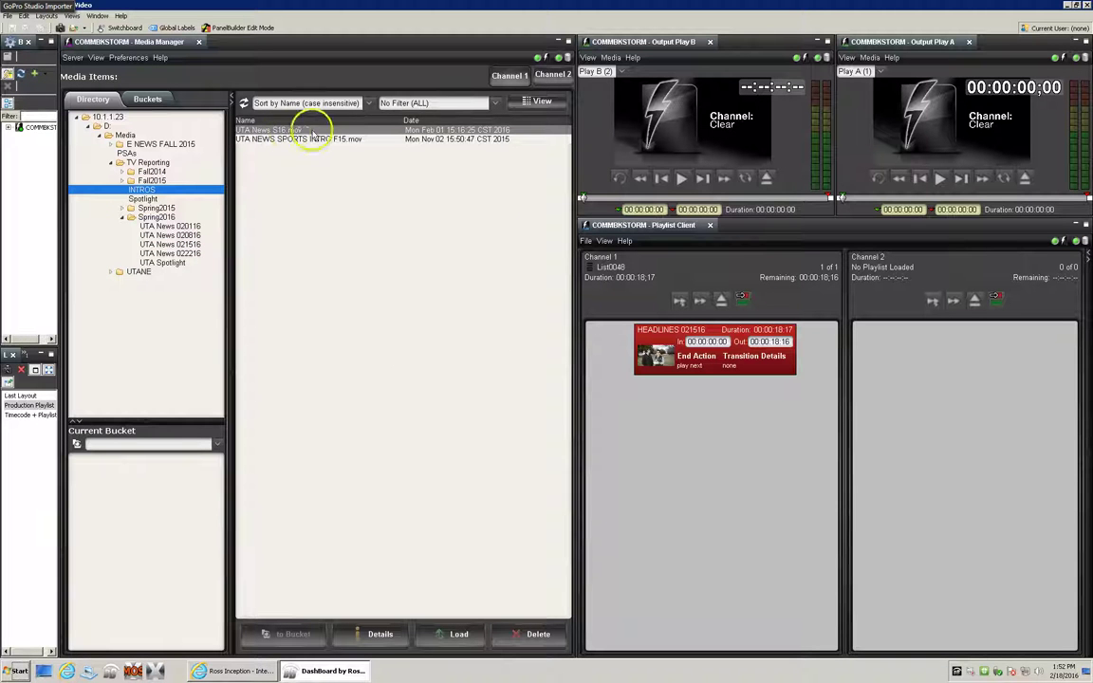
double_click(935, 403)
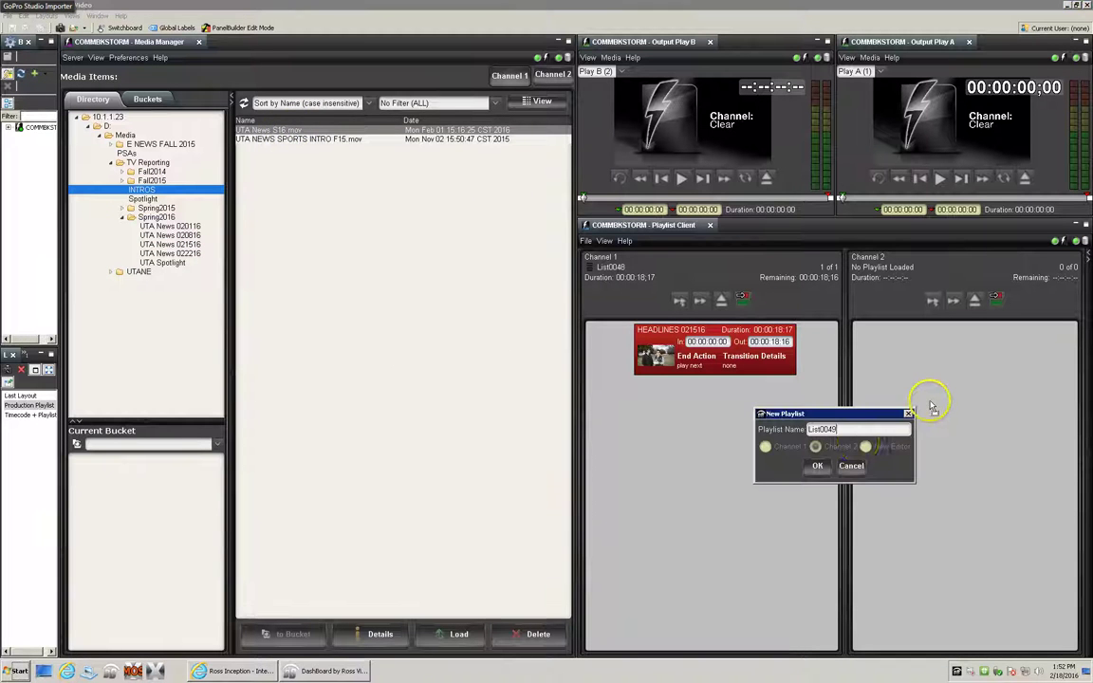
click(815, 464)
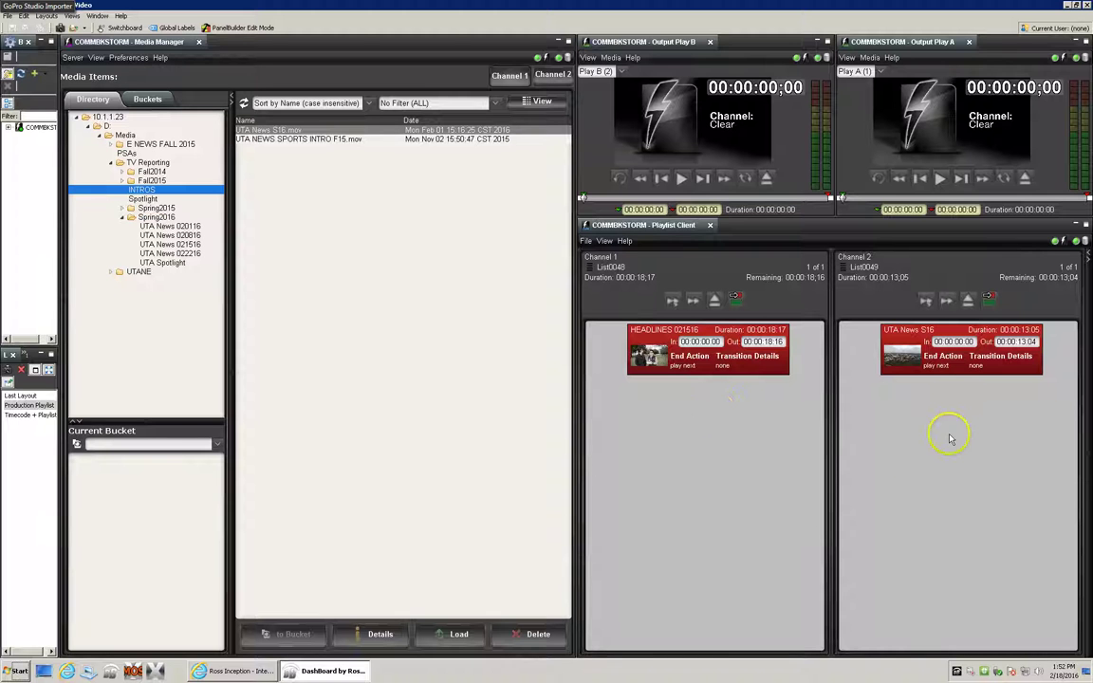
click(189, 246)
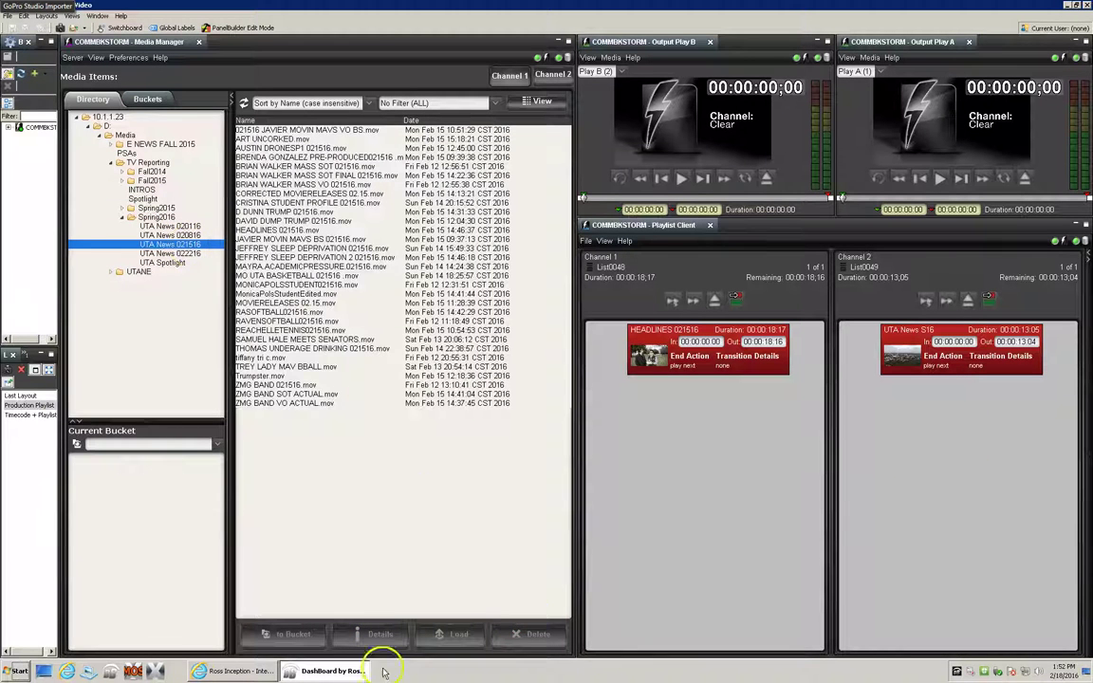
- Check that story A05 SAMUEL MEETS SENATORS uses source PLAY A, then return to DashBoard
click(231, 673)
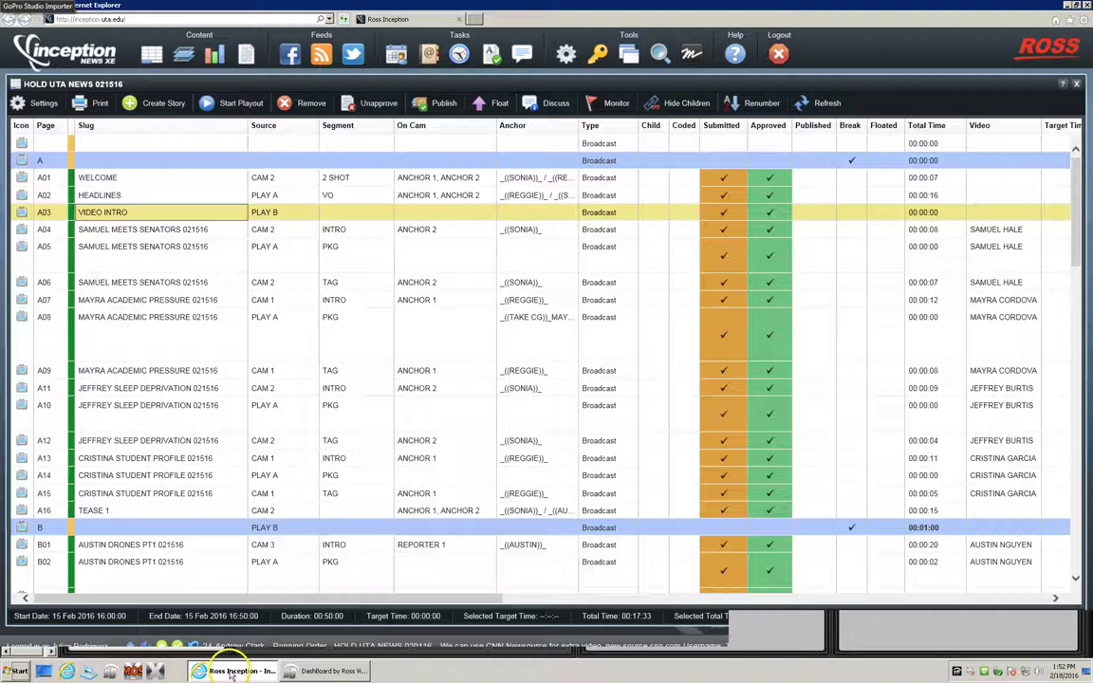
double_click(273, 252)
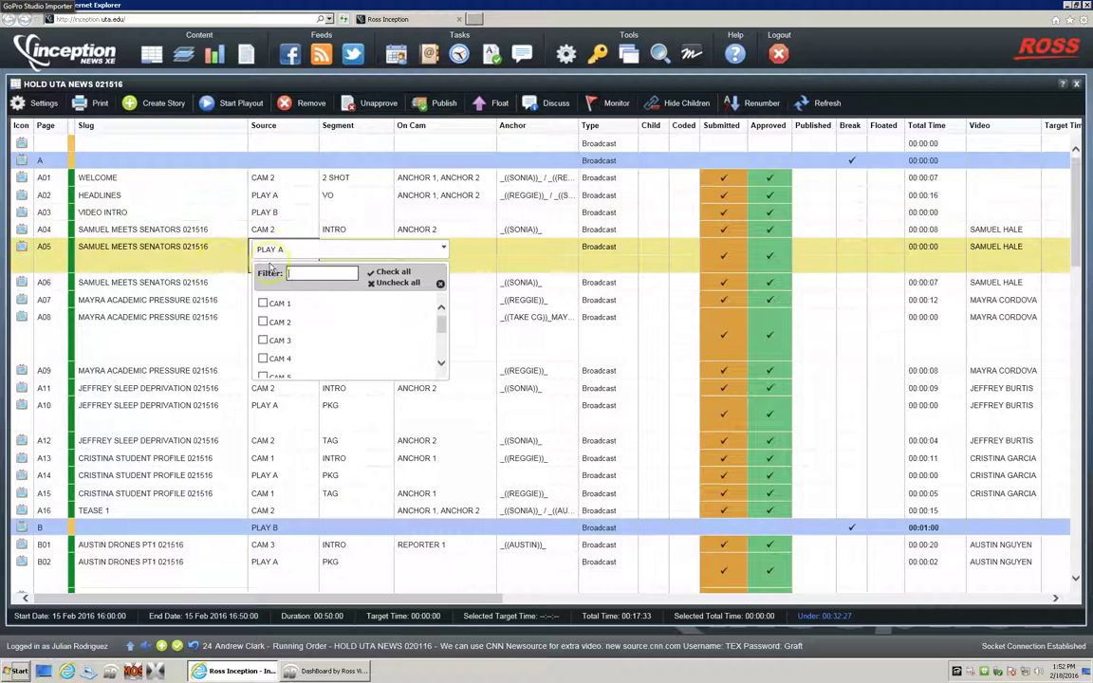
click(214, 261)
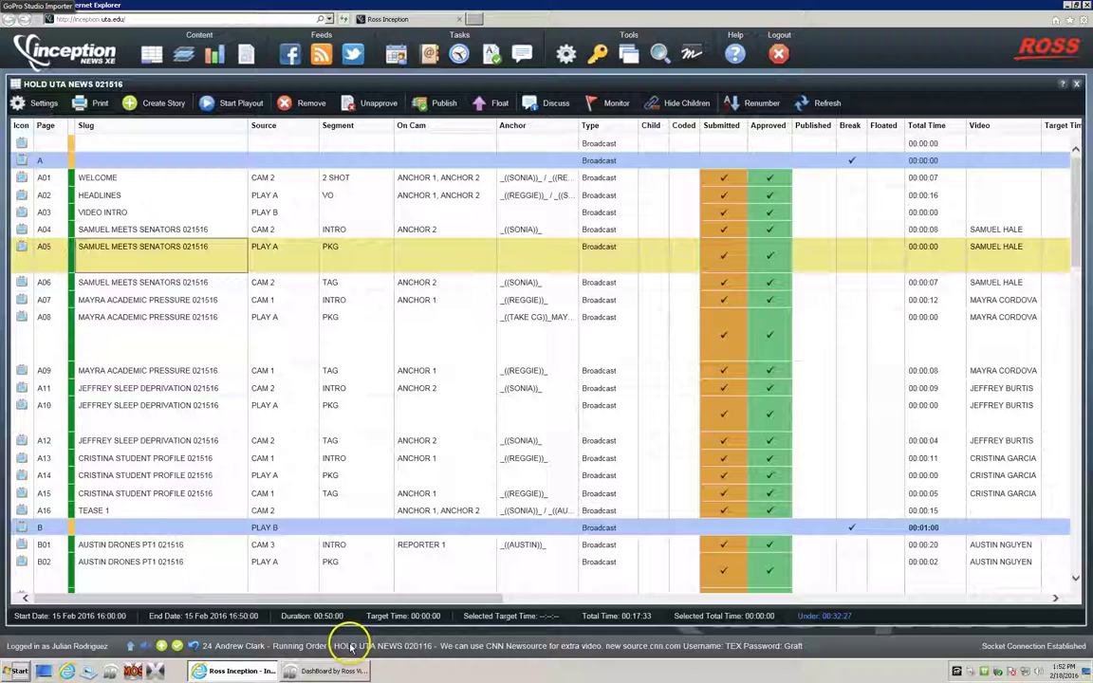
click(340, 672)
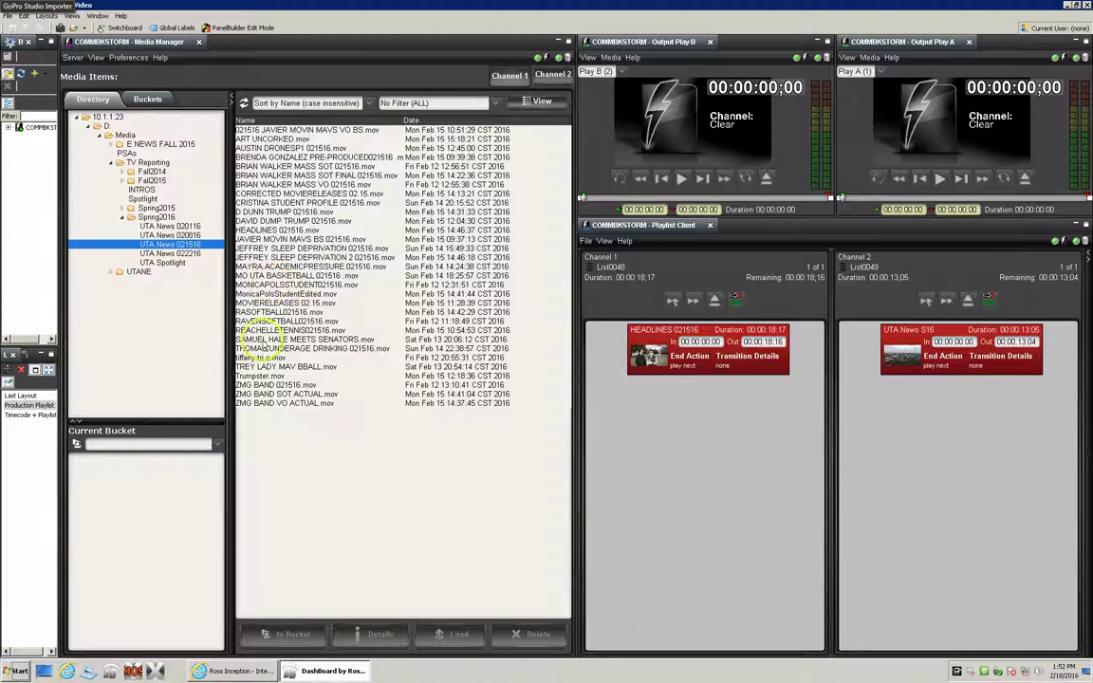
- Add SAMUEL HALE MEETS SENATORS.mov to Channel 1 below HEADLINES, then return to Inception
click(281, 339)
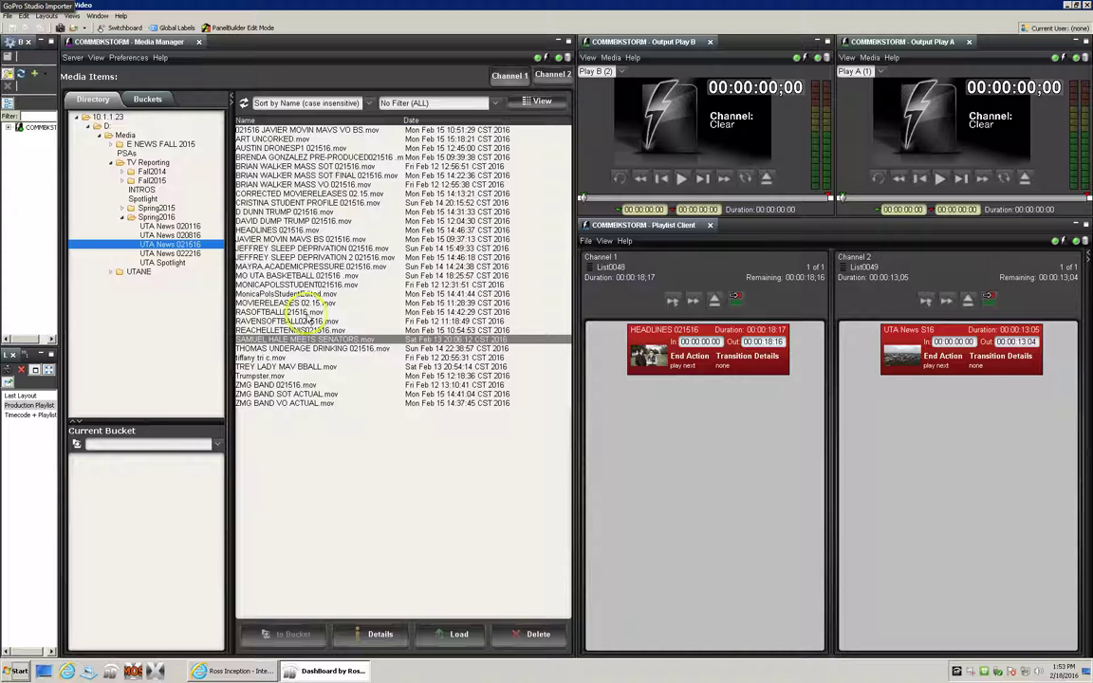
click(327, 248)
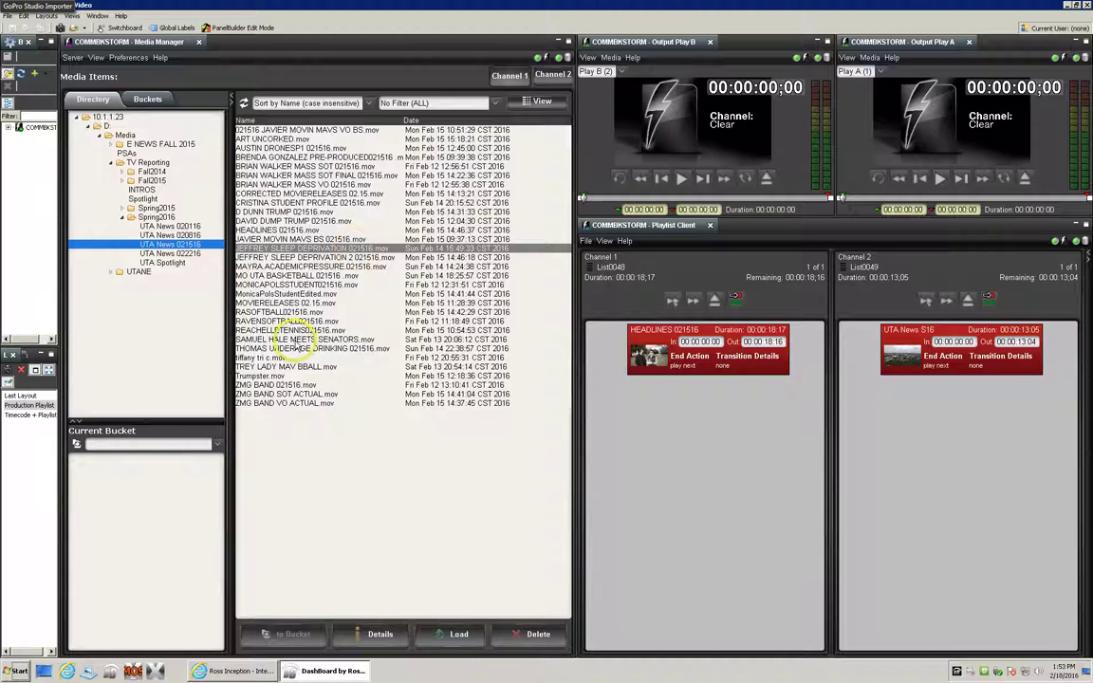
click(309, 338)
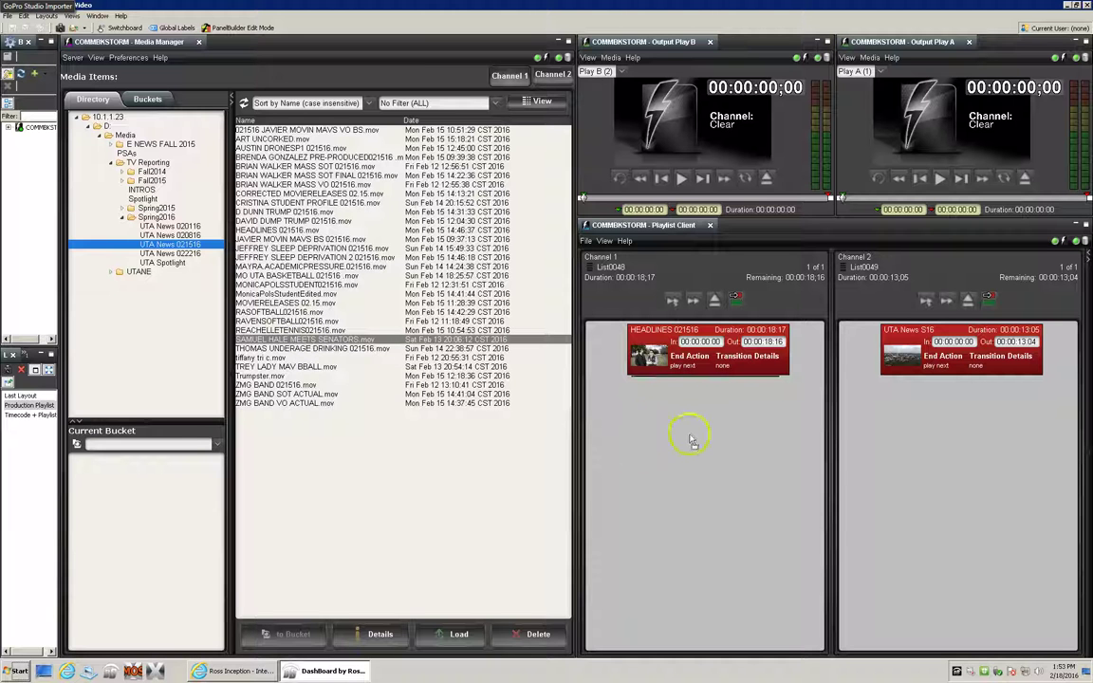
drag(465, 384, 698, 432)
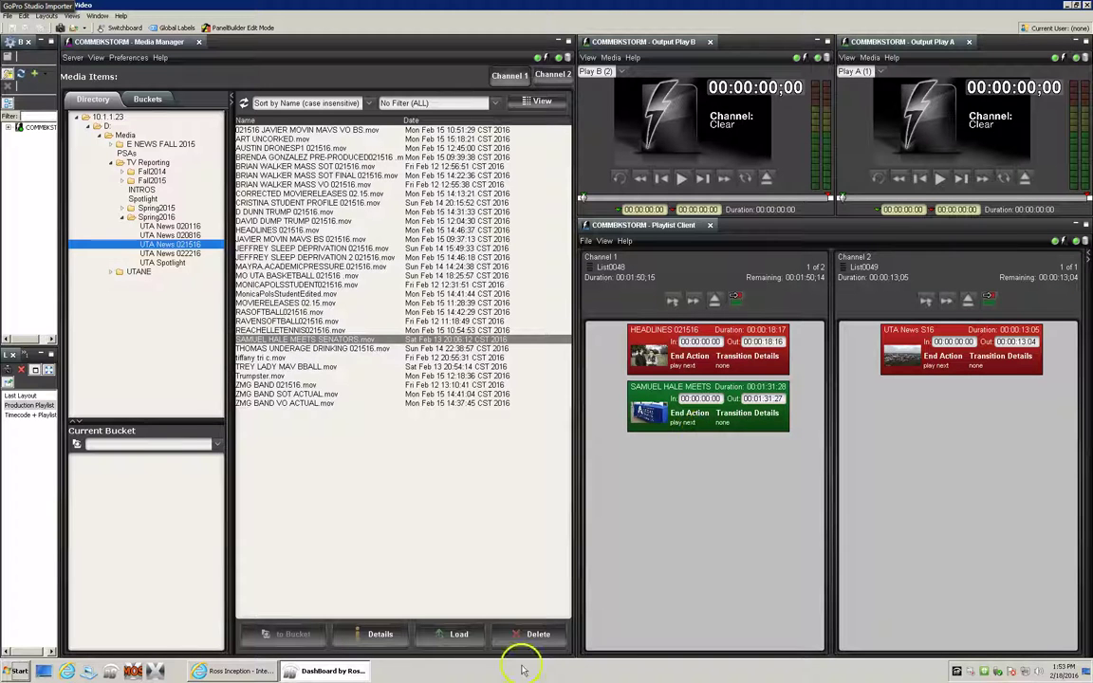
click(242, 671)
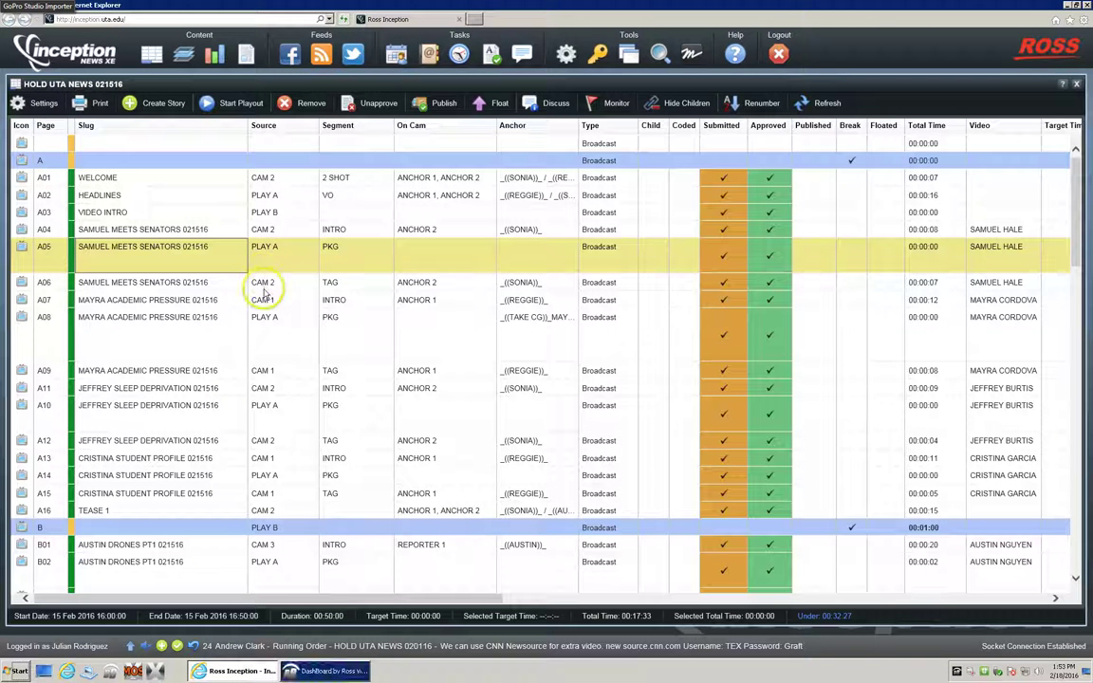
- Pick story A08 MAYRA ACADEMIC PRESSURE (PLAY A), then switch to DashBoard
click(103, 329)
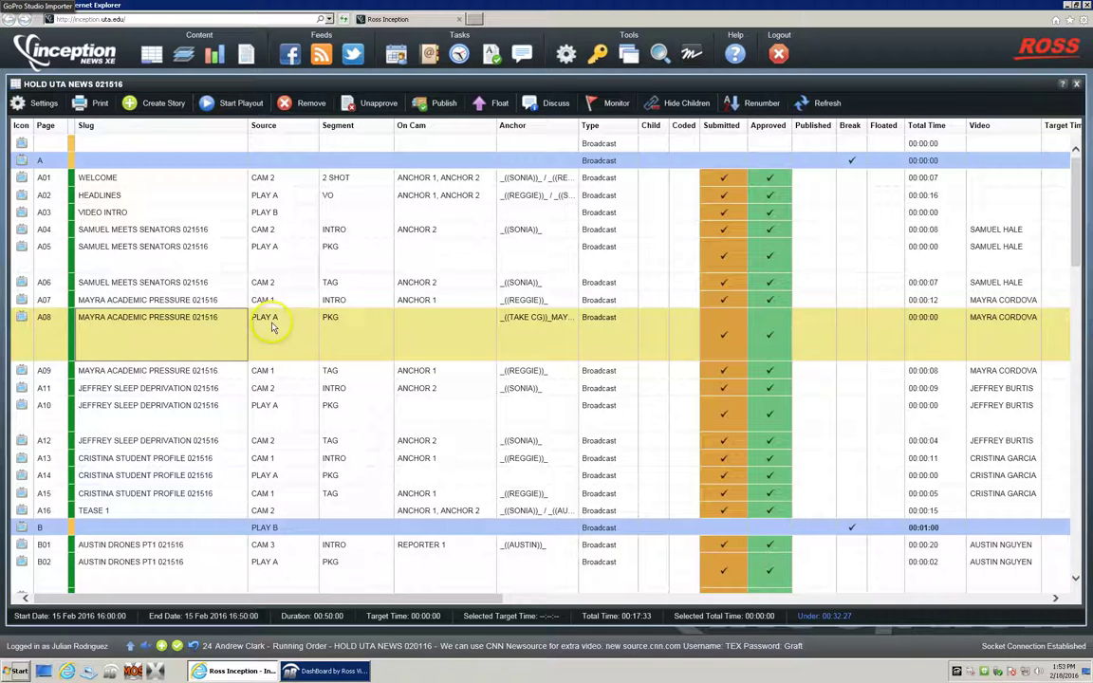
click(326, 671)
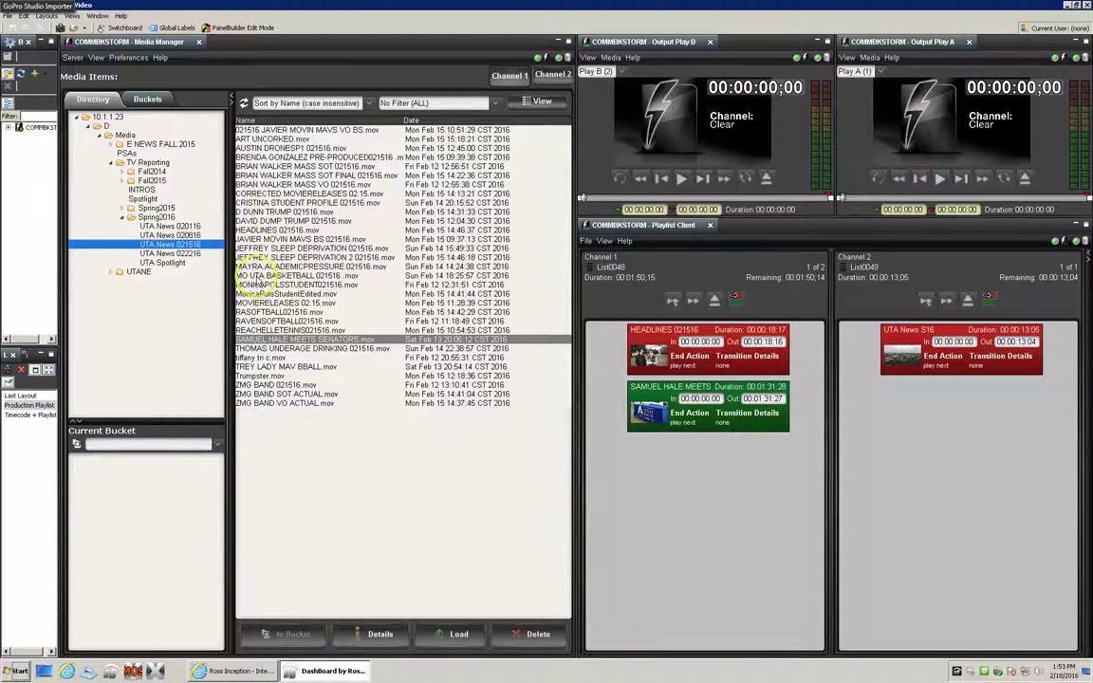
- Add the MAYRA ACADEMIC PRESSURE 021516 clip as Channel 1's third item, then return to Inception
click(260, 267)
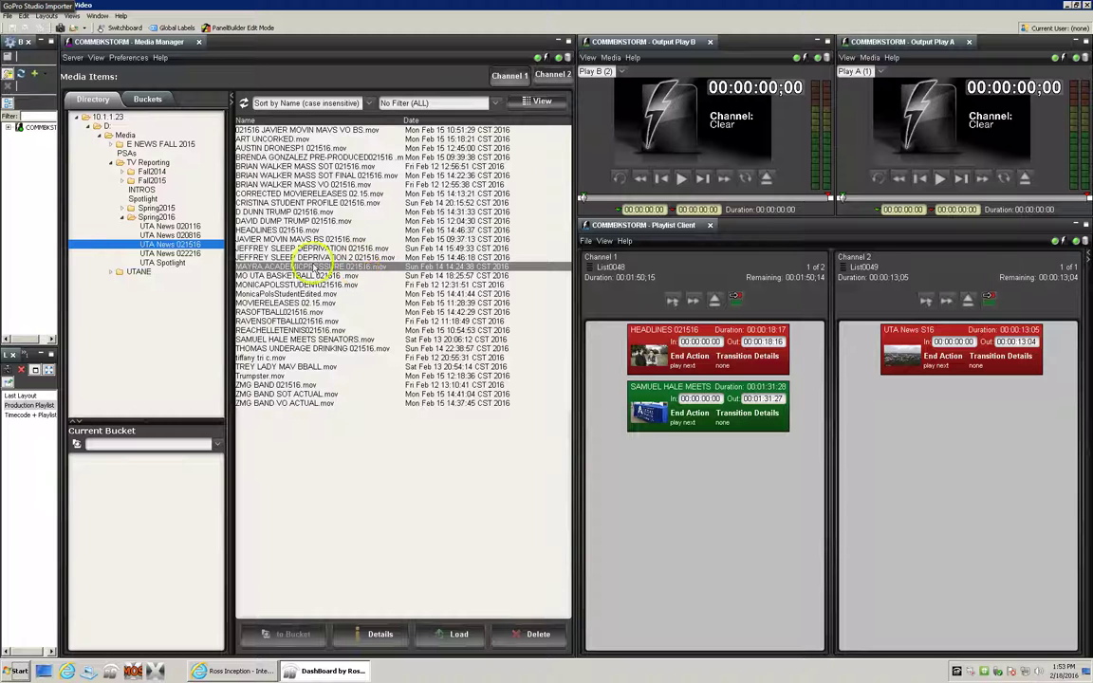
drag(313, 271, 681, 472)
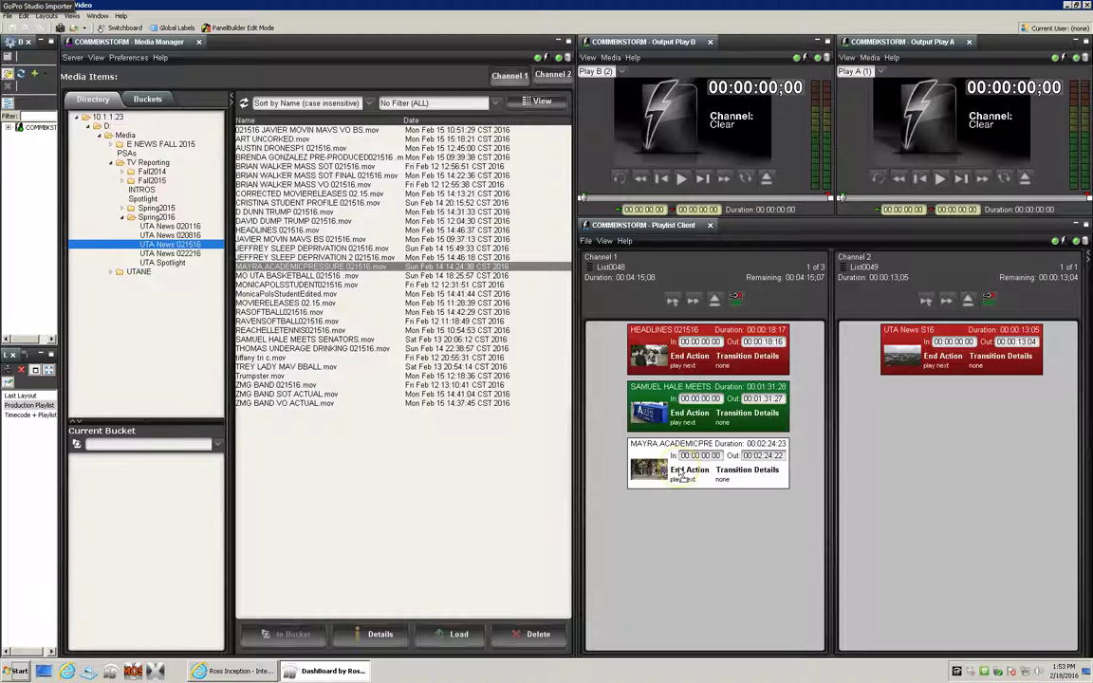
click(211, 671)
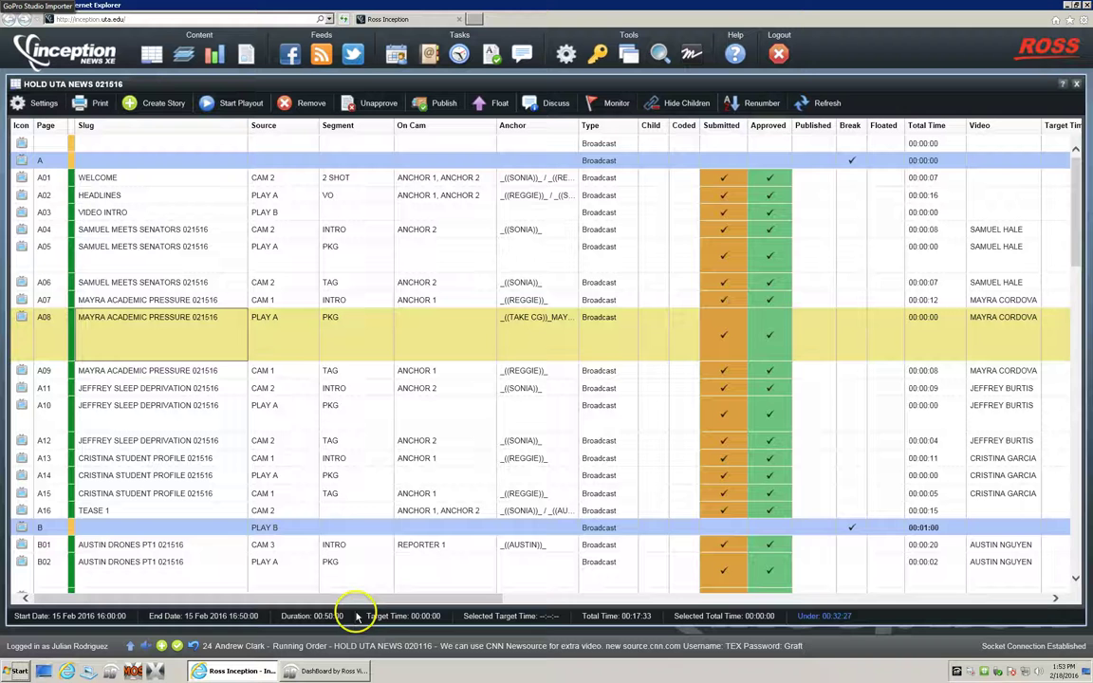
- Check that story A10 JEFFREY SLEEP DEPRIVATION uses PLAY A, then switch to DashBoard
double_click(276, 416)
click(218, 415)
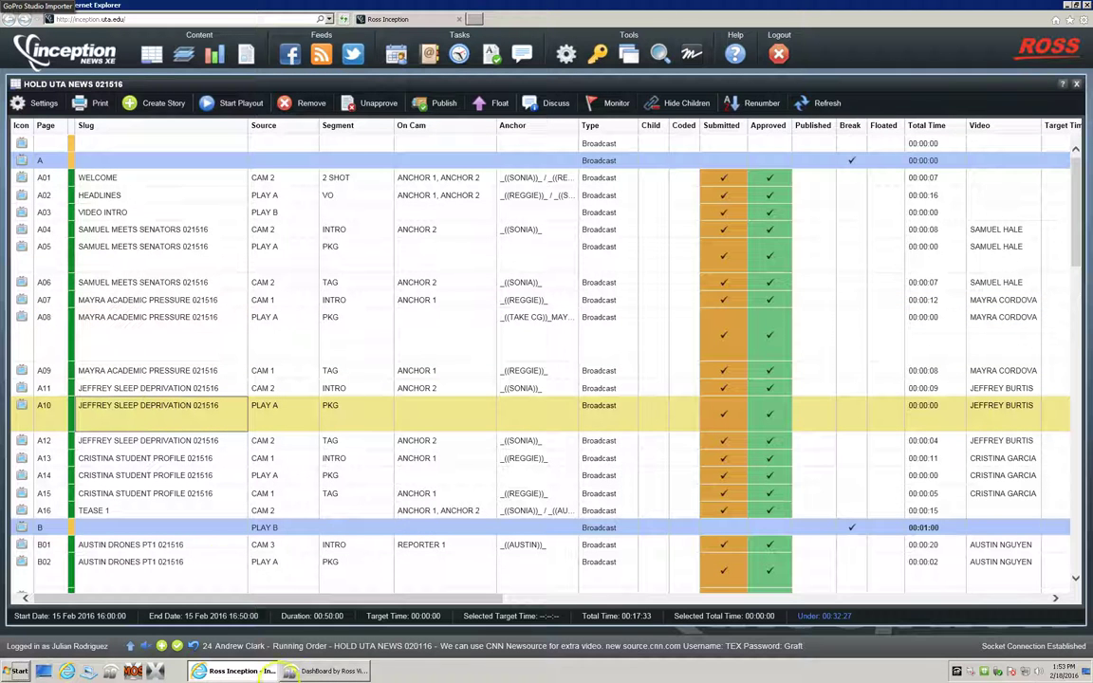
click(327, 671)
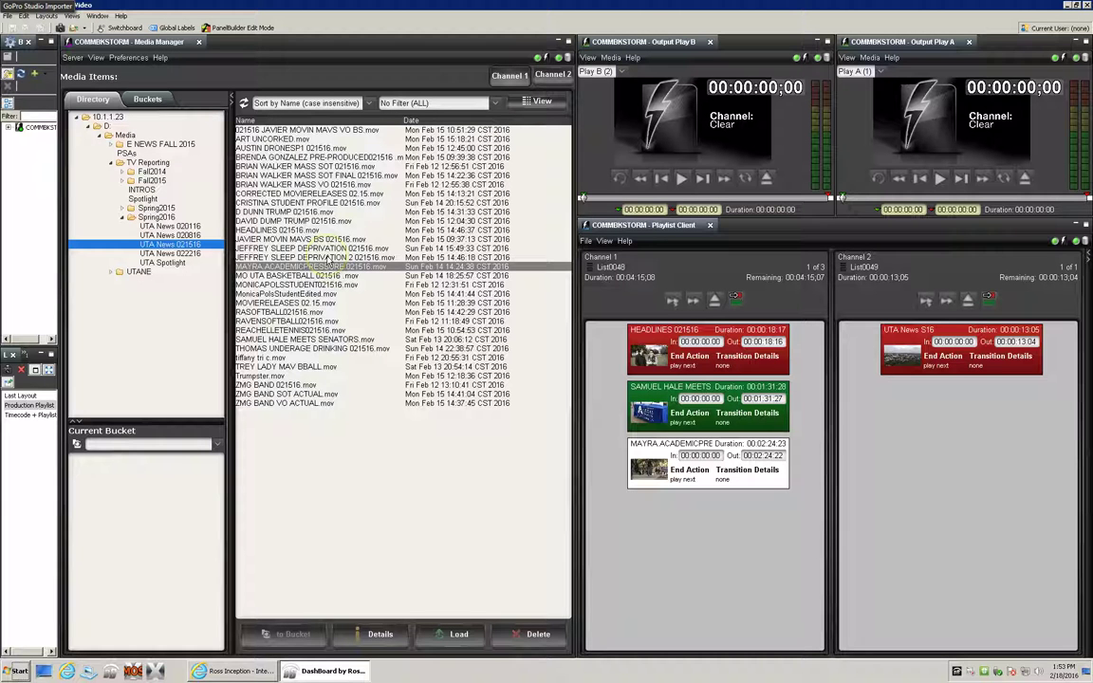
- Add JEFFREY SLEEP DEPRIVATION 021516.mov as Channel 1's fourth item, then return to Inception
drag(325, 249, 702, 556)
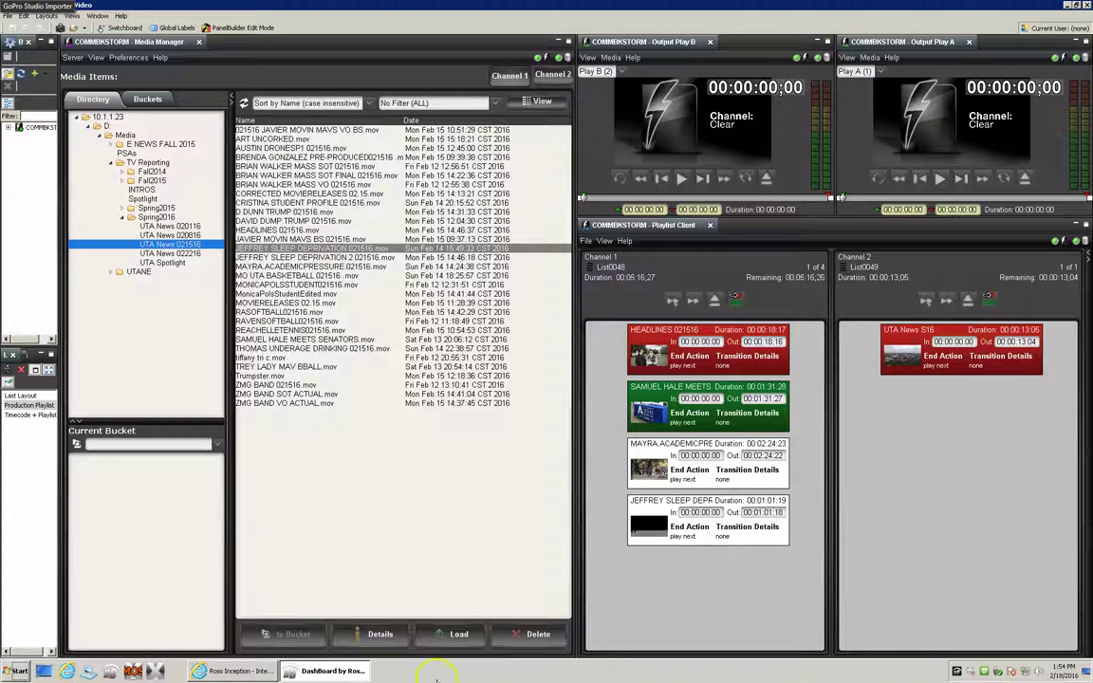
click(228, 671)
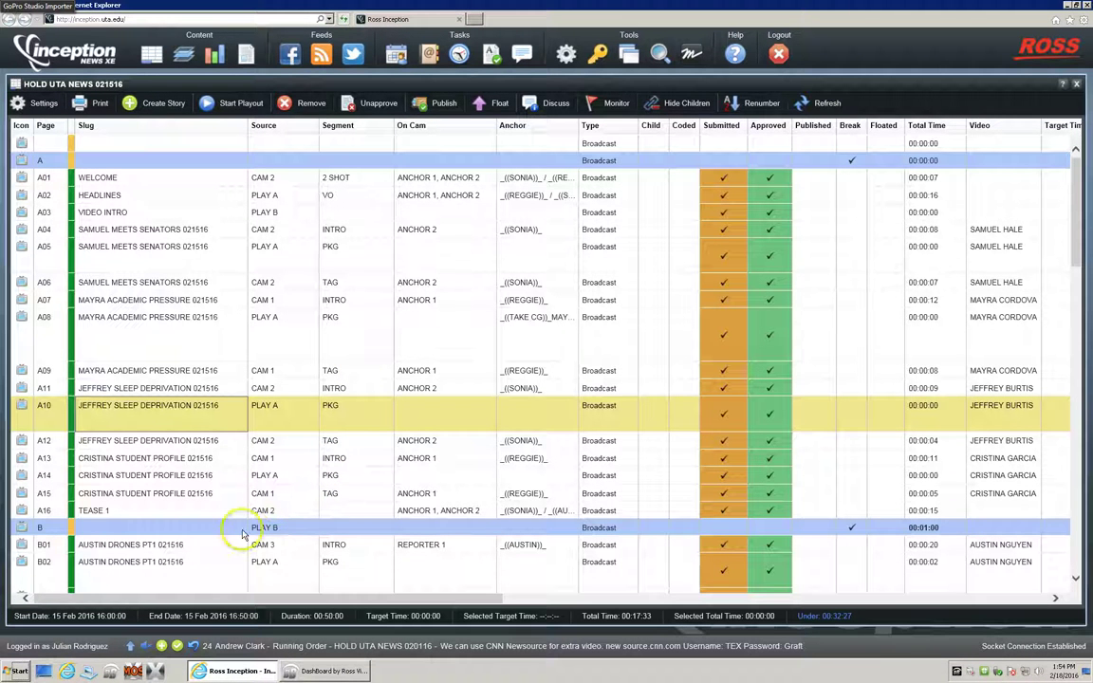
- Check the B and C (PLAY B) break rows in Inception's rundown, then return to DashBoard
click(147, 528)
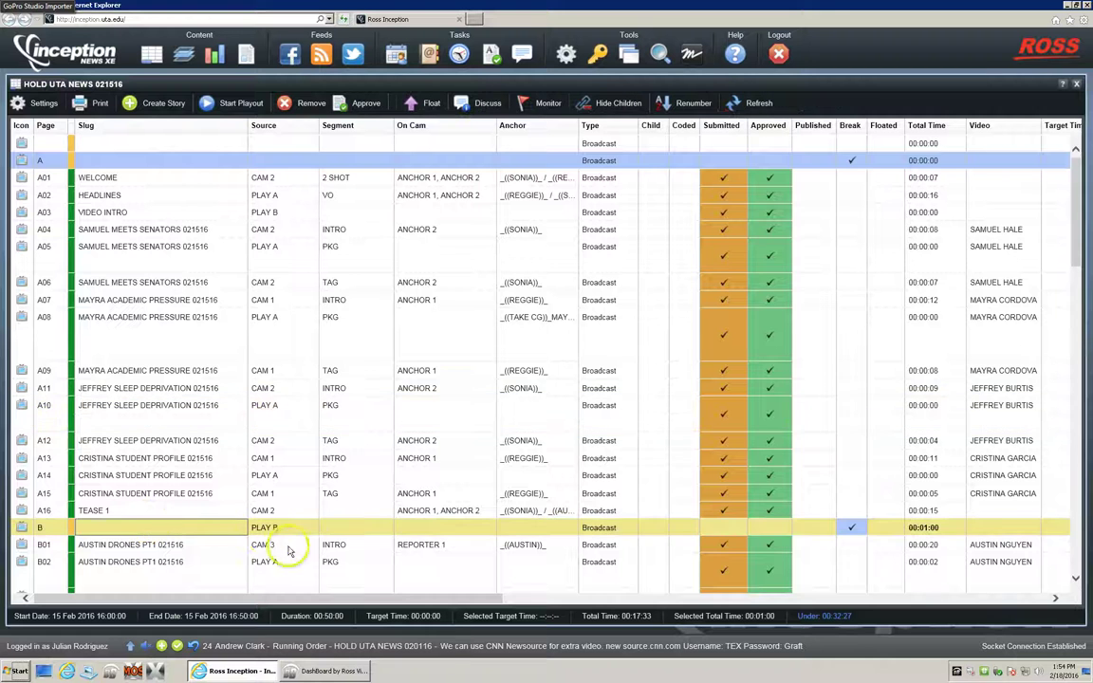
scroll(275, 530, down, 3)
scroll(275, 527, down, 3)
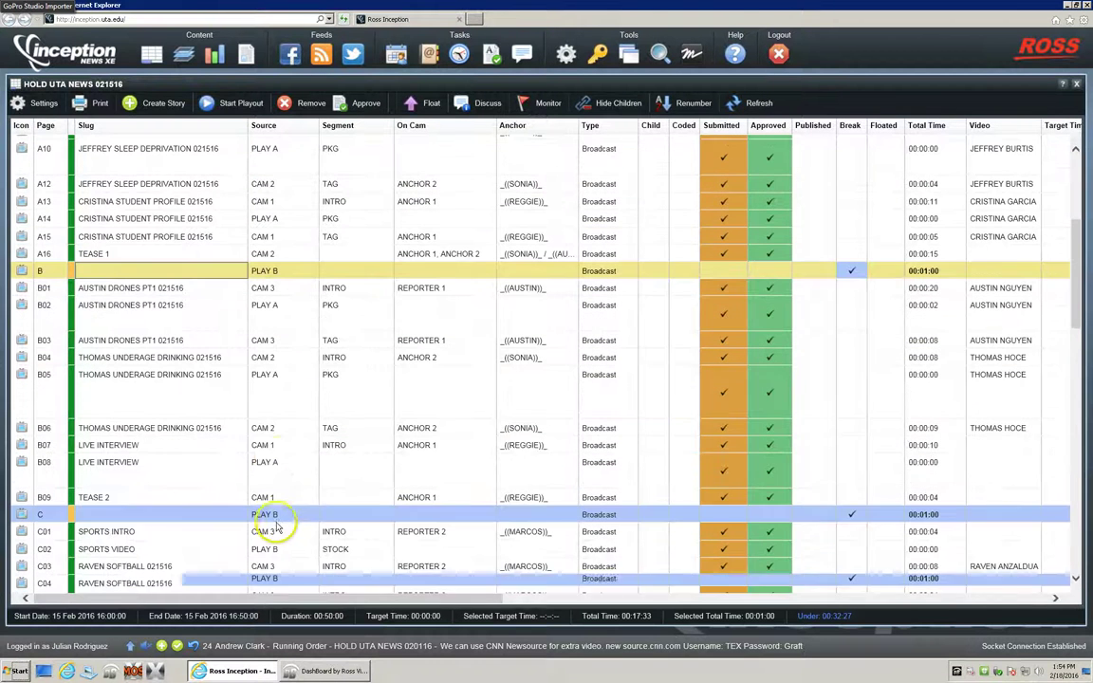
scroll(252, 363, down, 3)
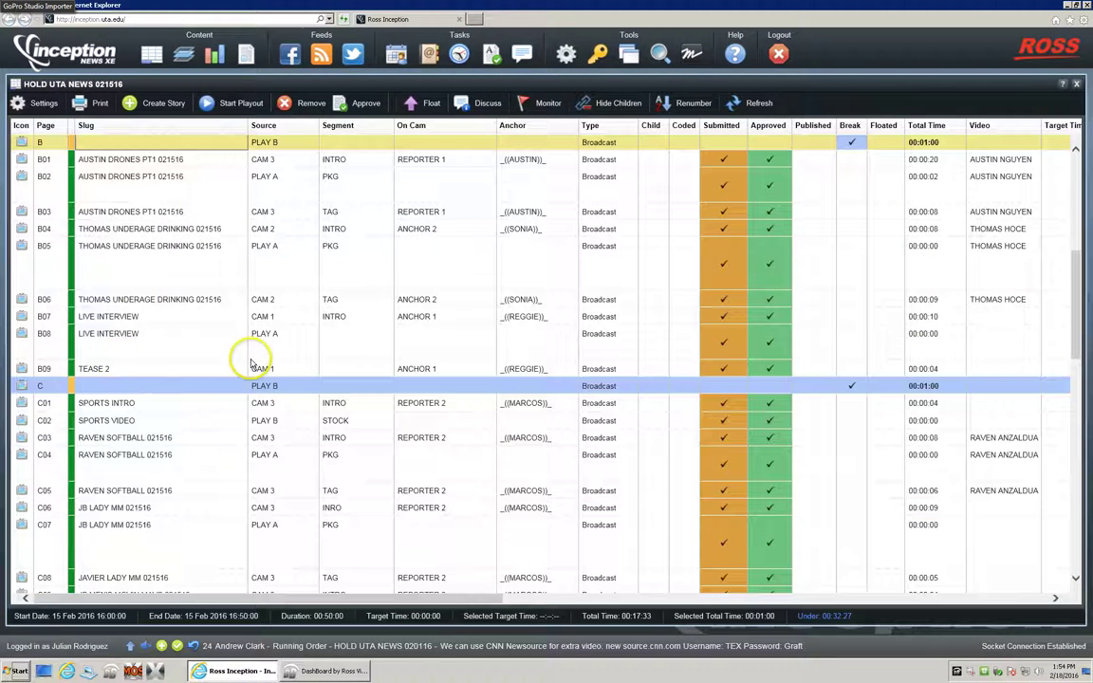
click(214, 389)
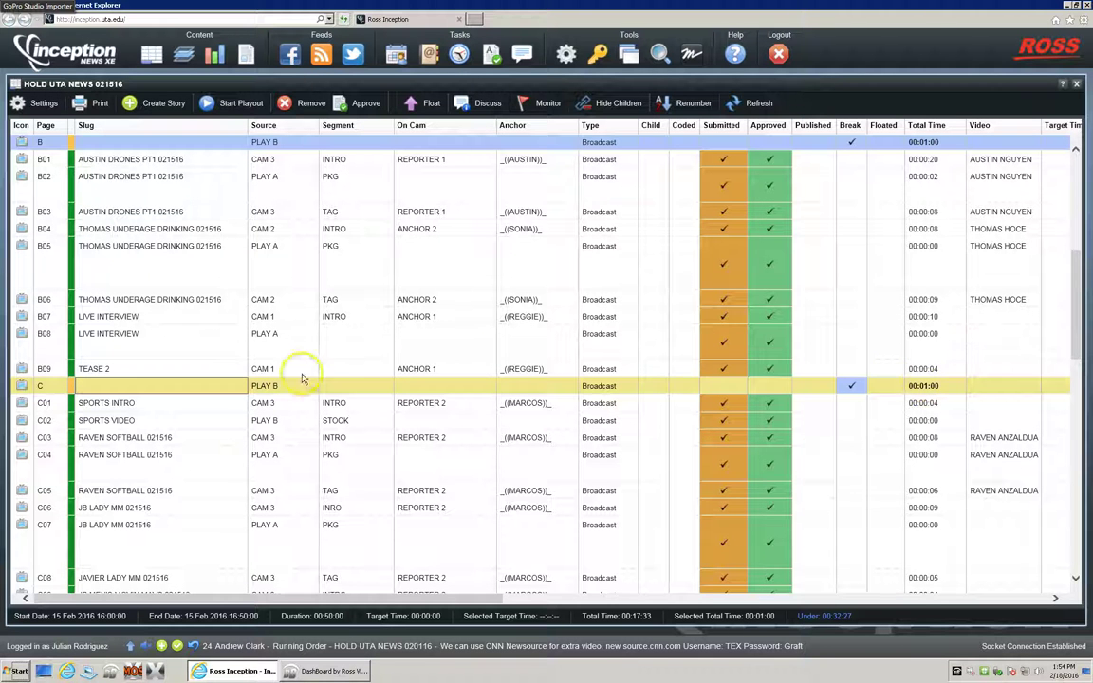
scroll(134, 390, up, 5)
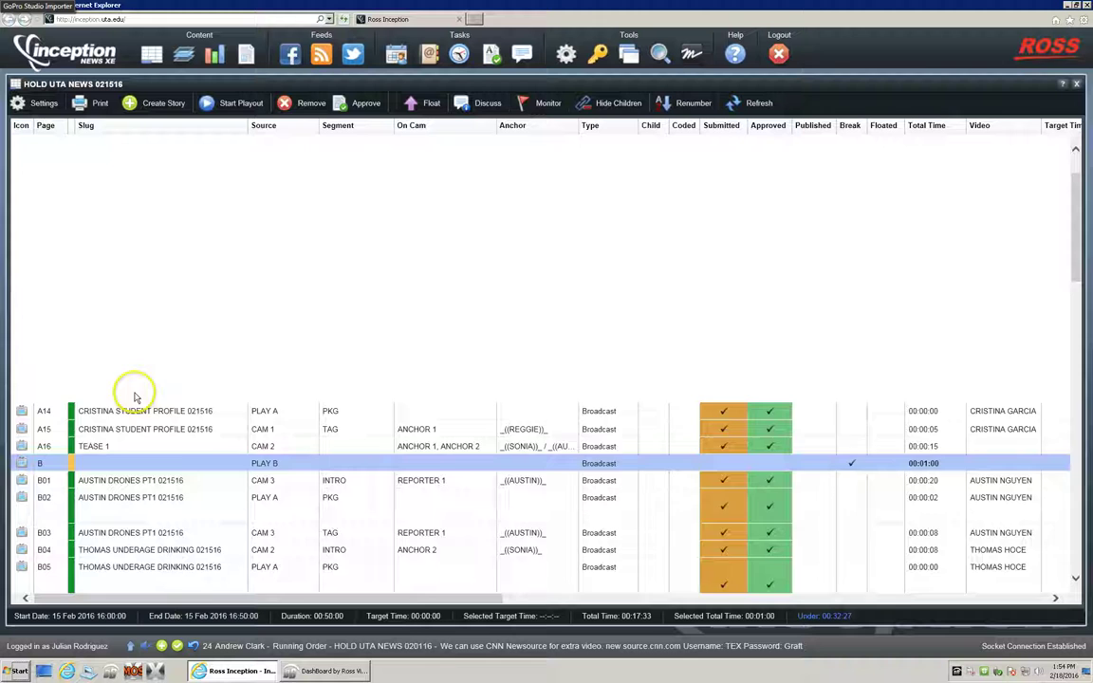
scroll(170, 463, up, 3)
scroll(183, 452, down, 3)
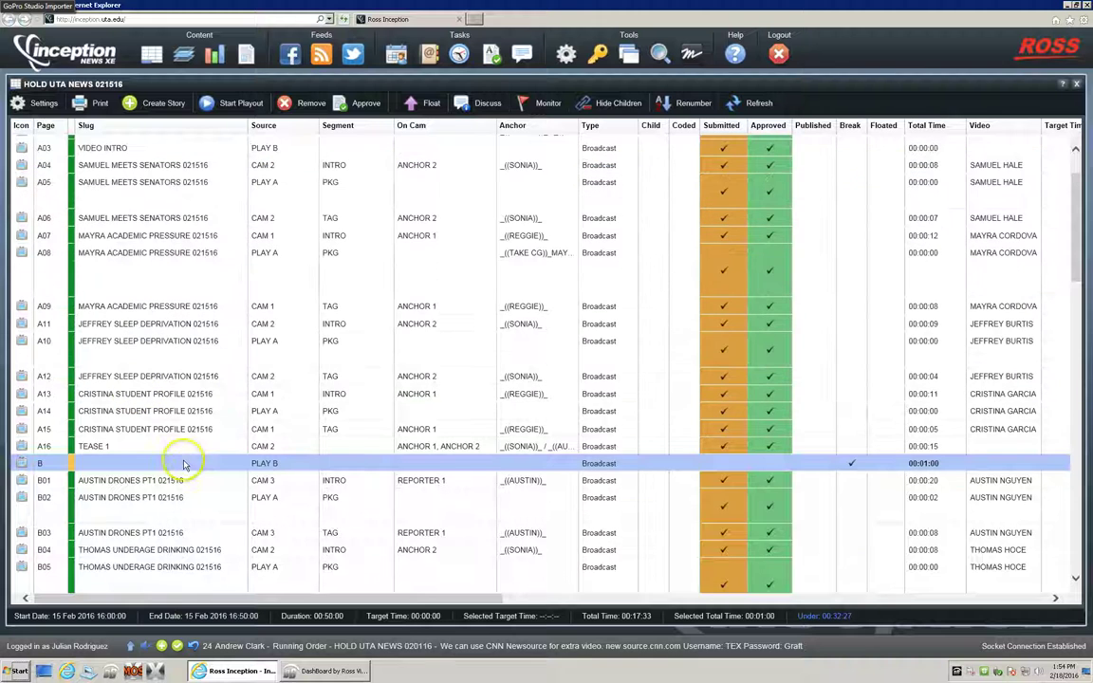
click(334, 672)
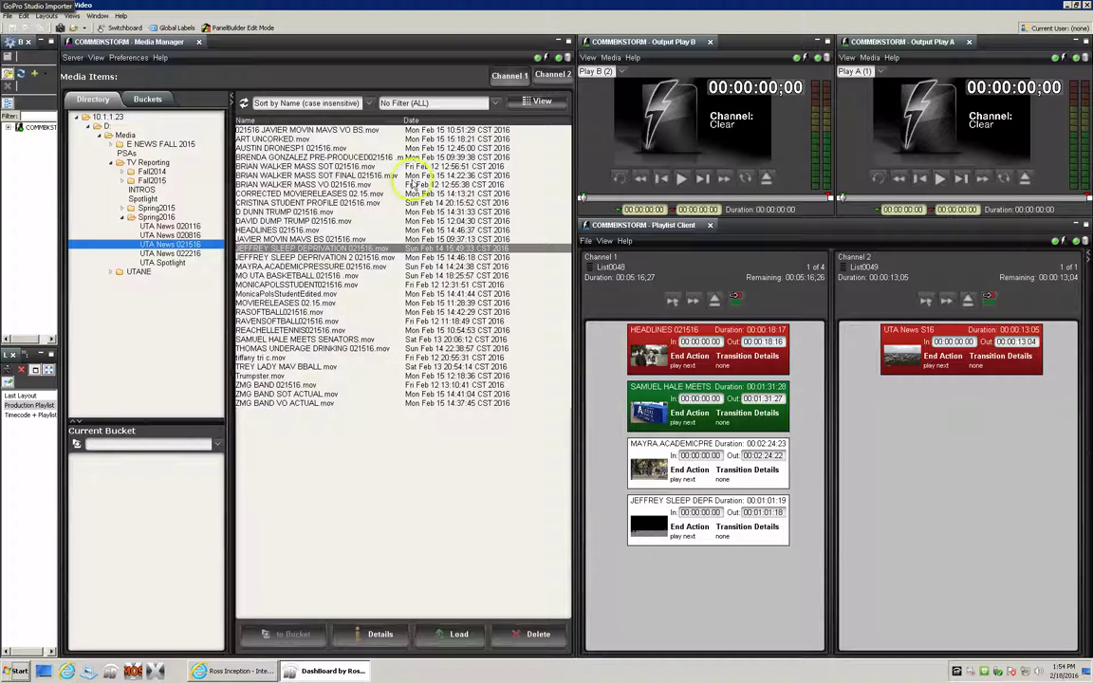
- Add Chase 30.mov and Click It 30.mov from the PSAs folder to Channel 2, after UTA News S16
click(124, 154)
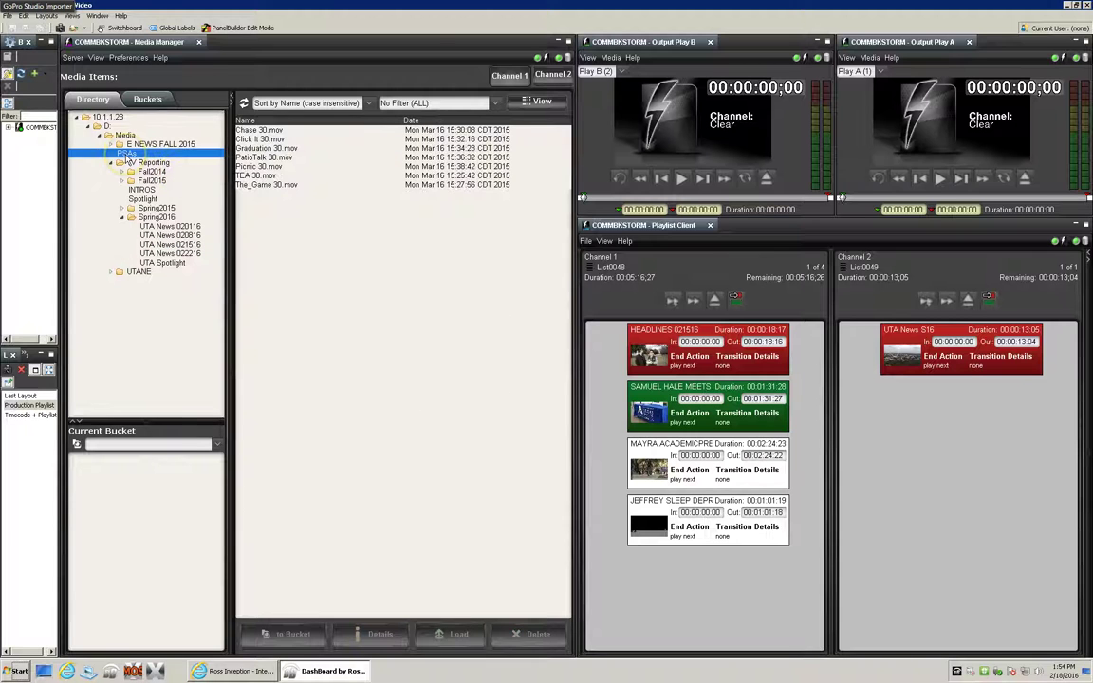
click(254, 131)
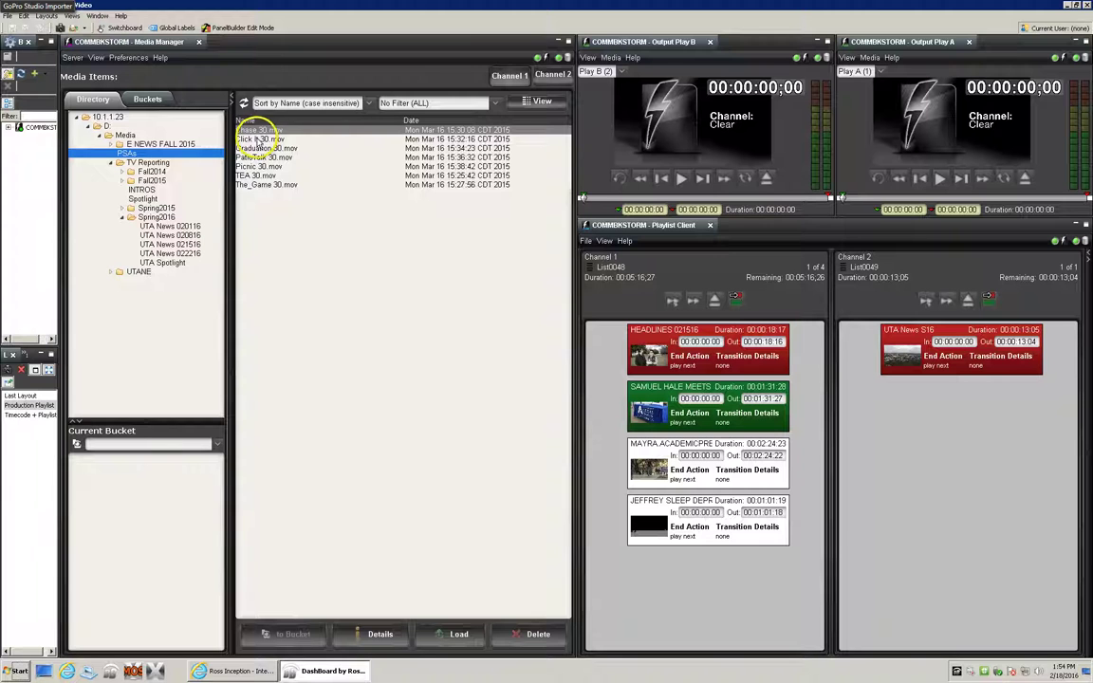
ctrl+click(264, 140)
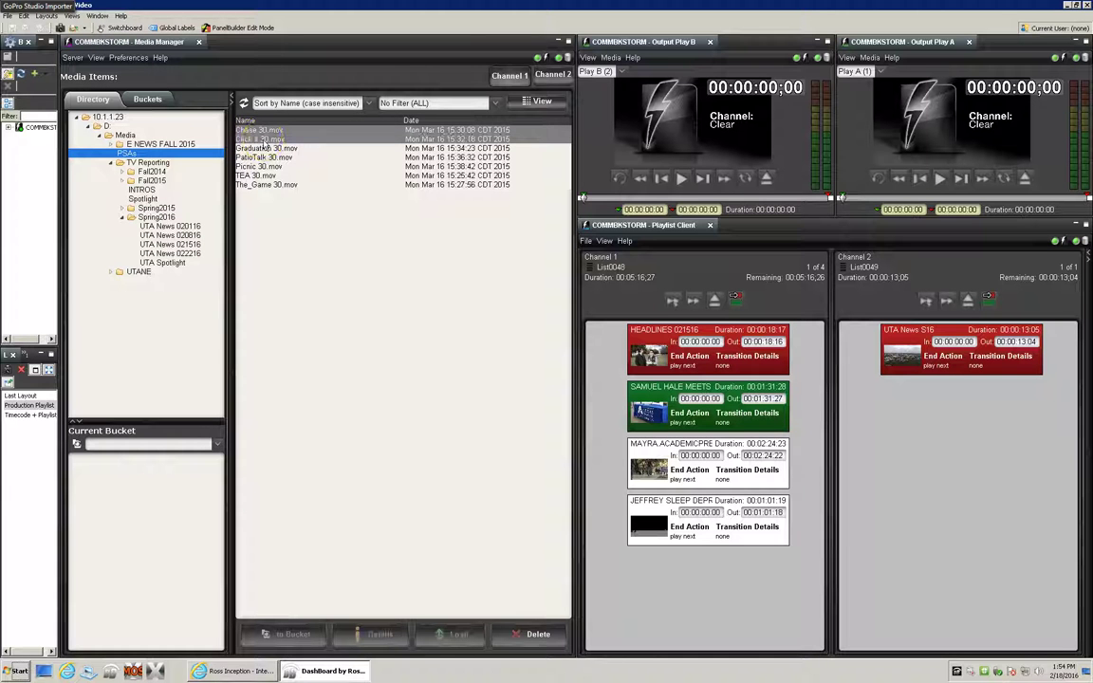
click(251, 133)
mouse_move(251, 133)
mouse_down()
mouse_move(976, 498)
mouse_move(721, 474)
mouse_move(687, 534)
mouse_move(961, 559)
mouse_up()
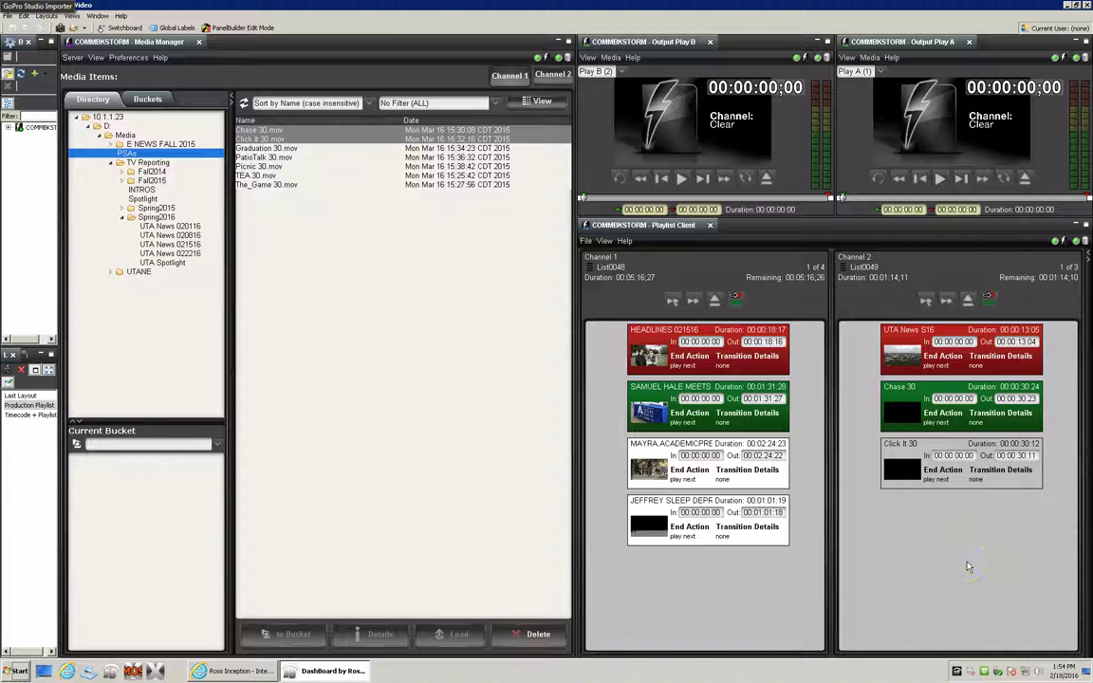
drag(882, 349, 913, 344)
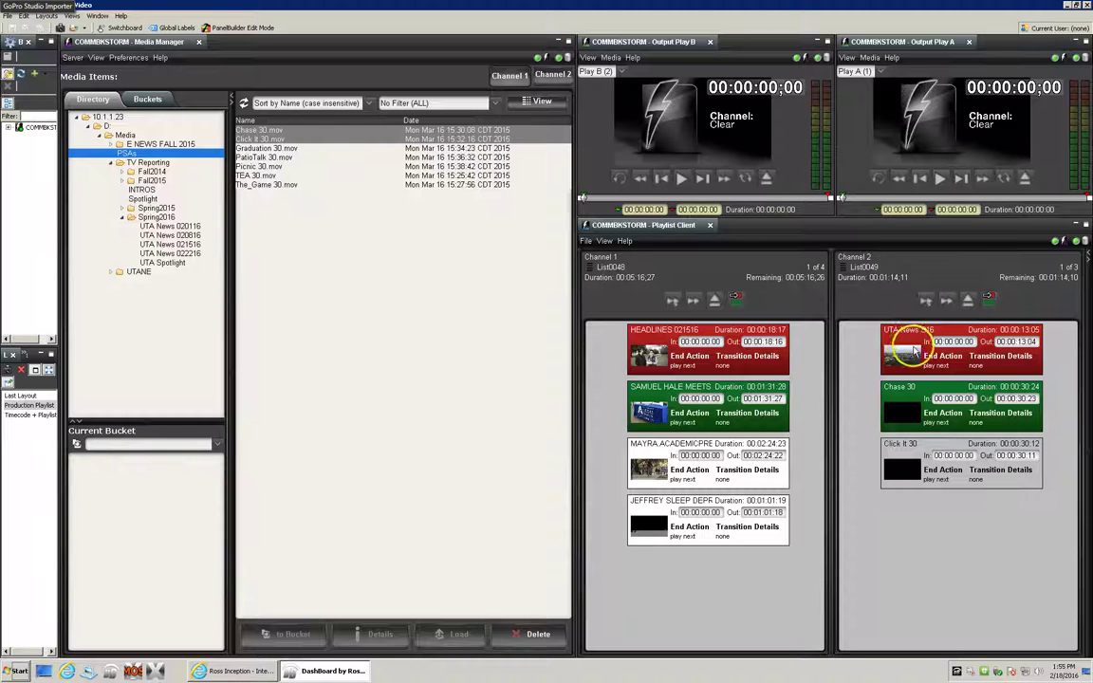
drag(897, 330, 920, 515)
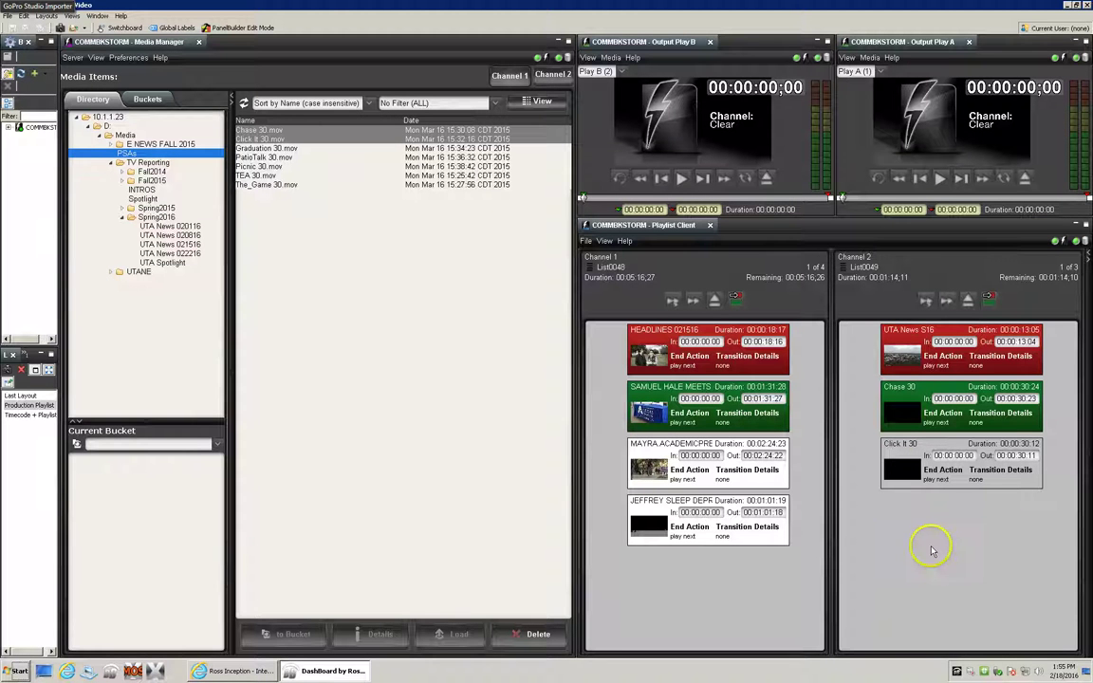
- Find story D06, the BRIAN MASS 021516 SOT, in Inception's rundown, passing C13 REACHELLE TENNIS
click(237, 671)
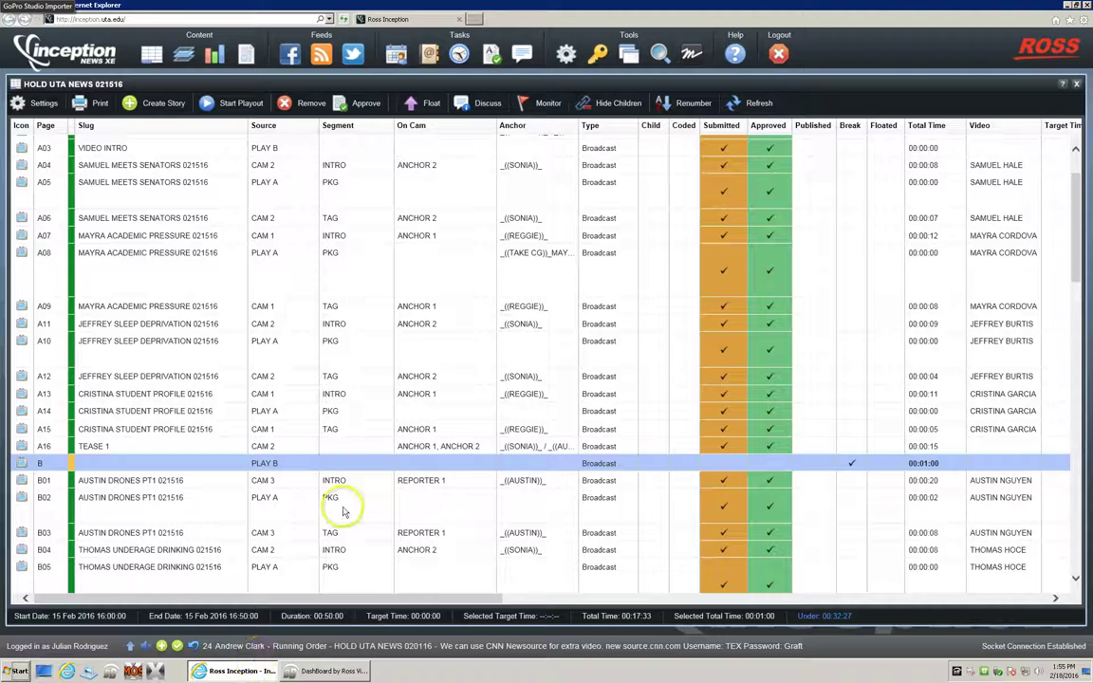
scroll(320, 425, down, 1)
scroll(321, 427, down, 1)
scroll(321, 431, down, 3)
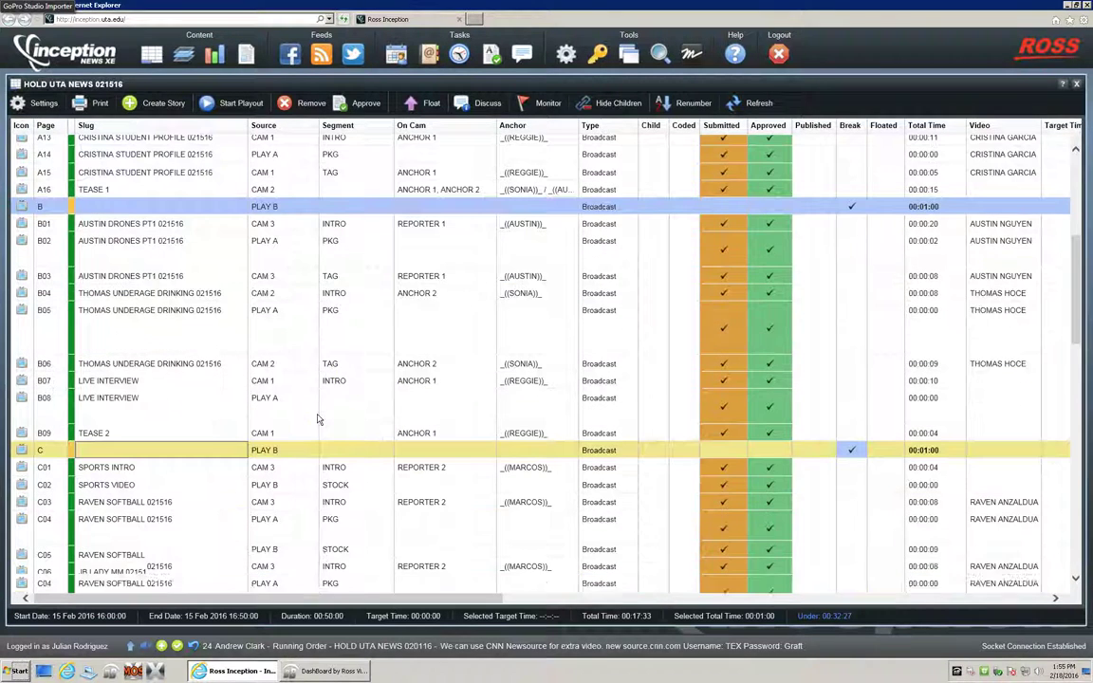
scroll(342, 432, down, 1)
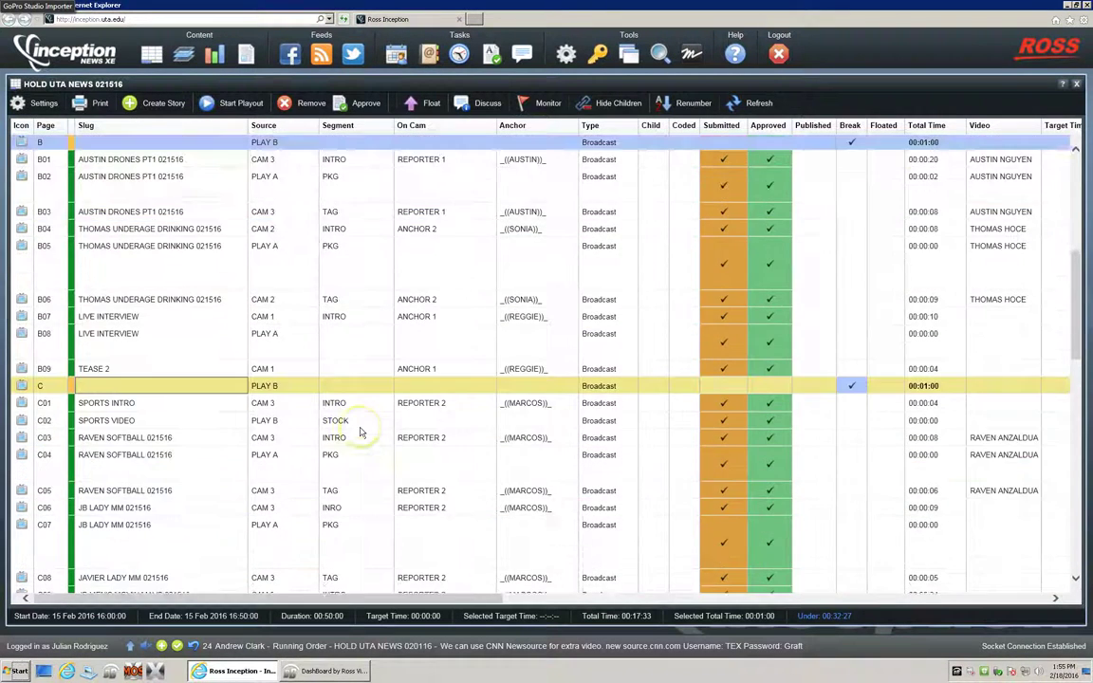
scroll(355, 432, down, 1)
scroll(360, 432, down, 3)
click(339, 408)
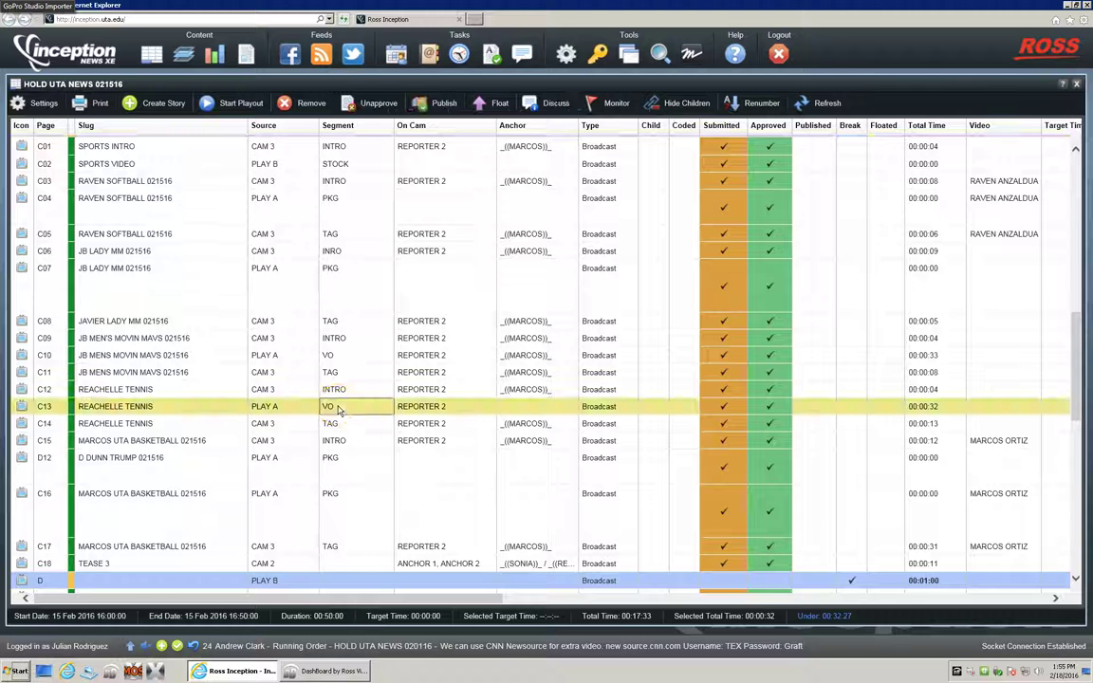
scroll(342, 417, down, 2)
scroll(346, 425, down, 2)
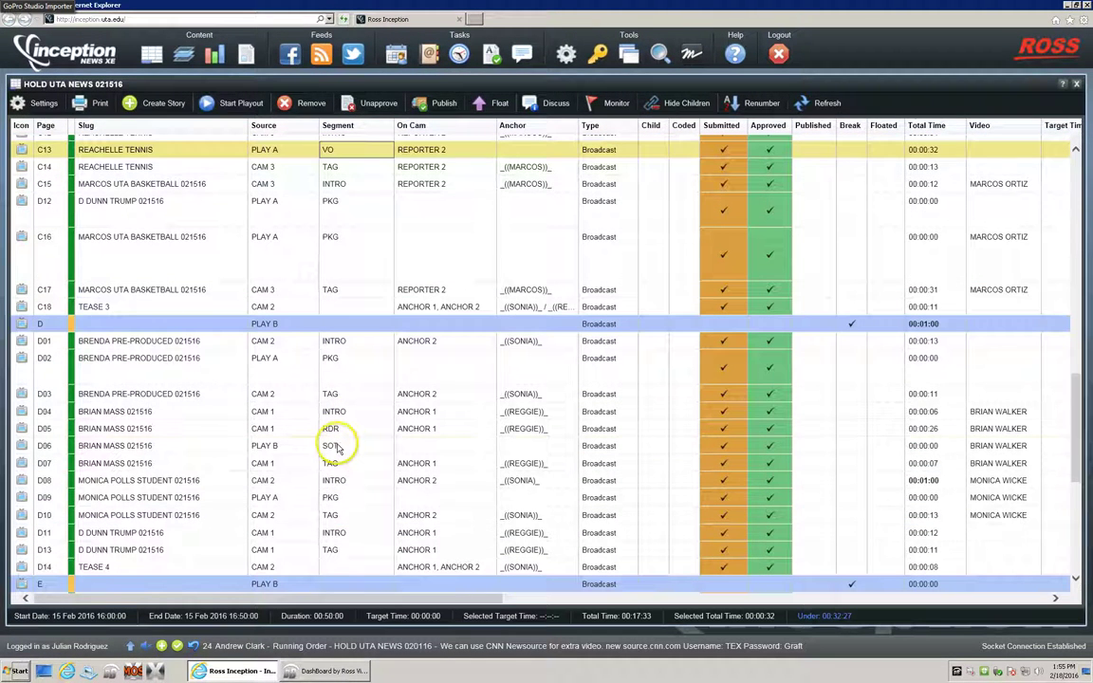
click(335, 446)
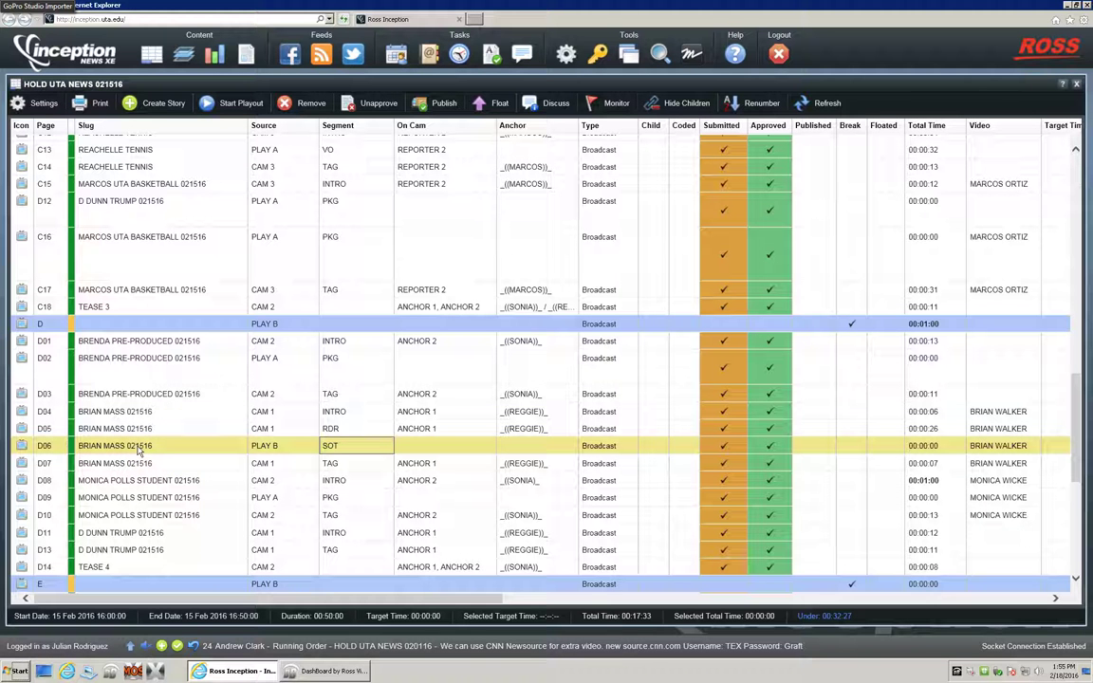
click(359, 673)
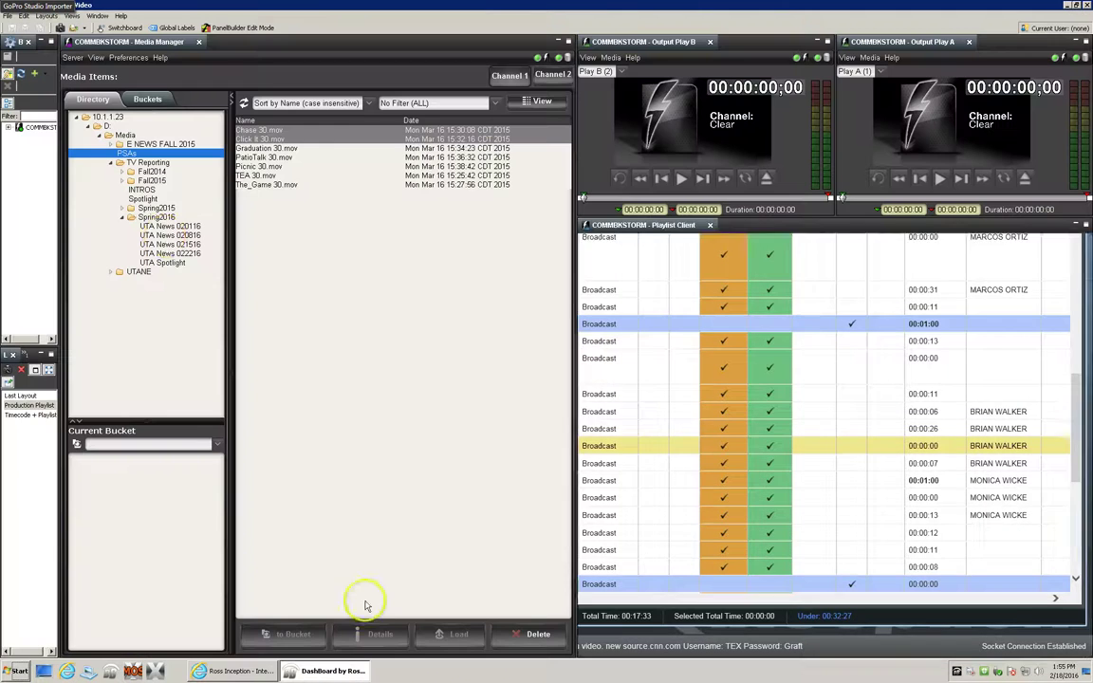
click(180, 243)
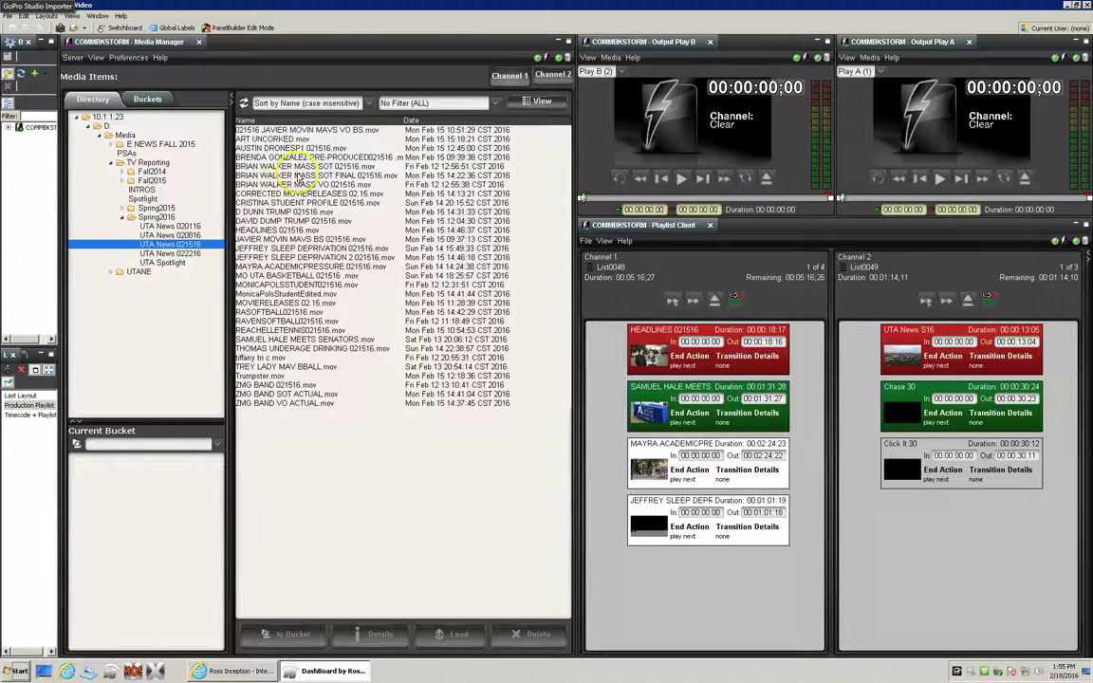
click(302, 176)
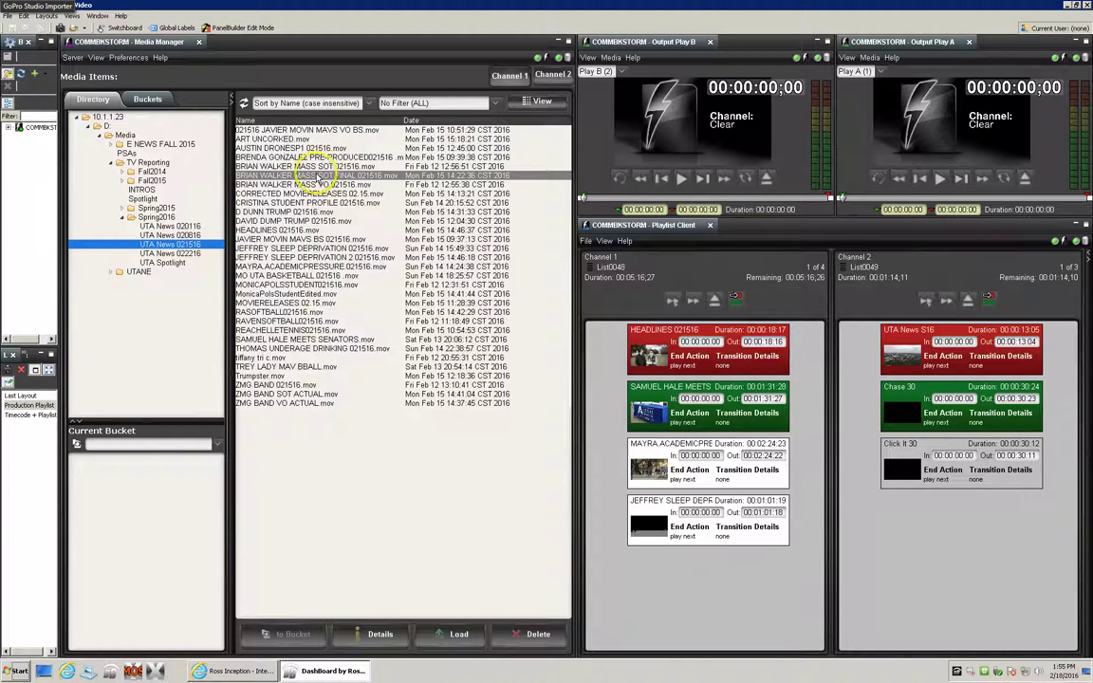
drag(319, 180, 965, 597)
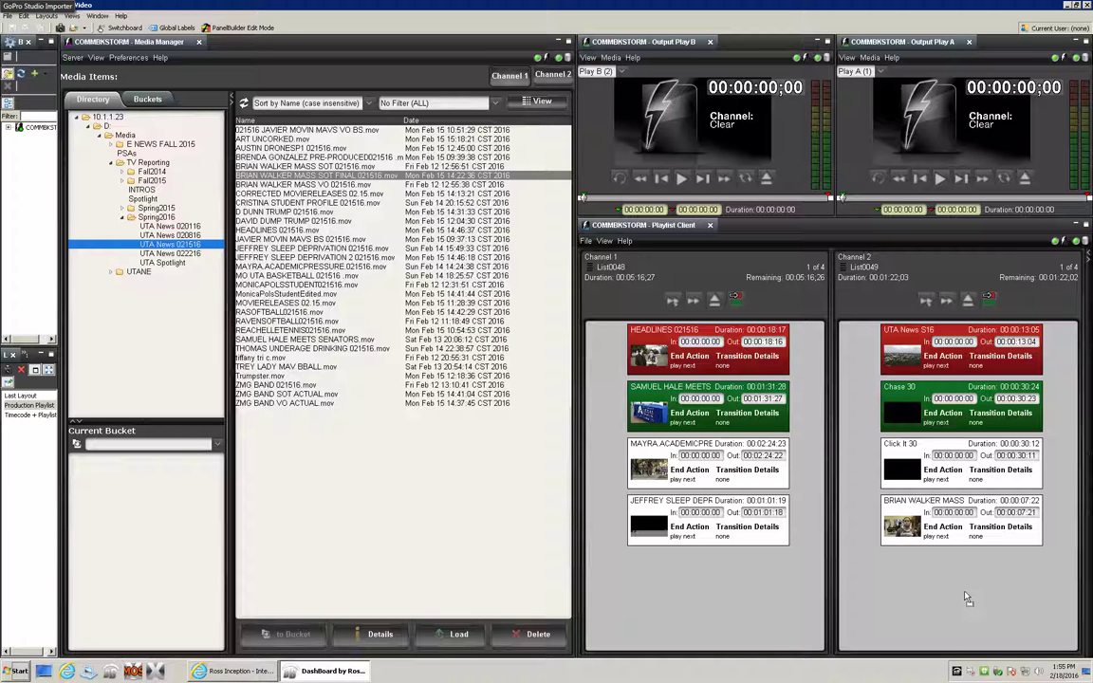
click(993, 437)
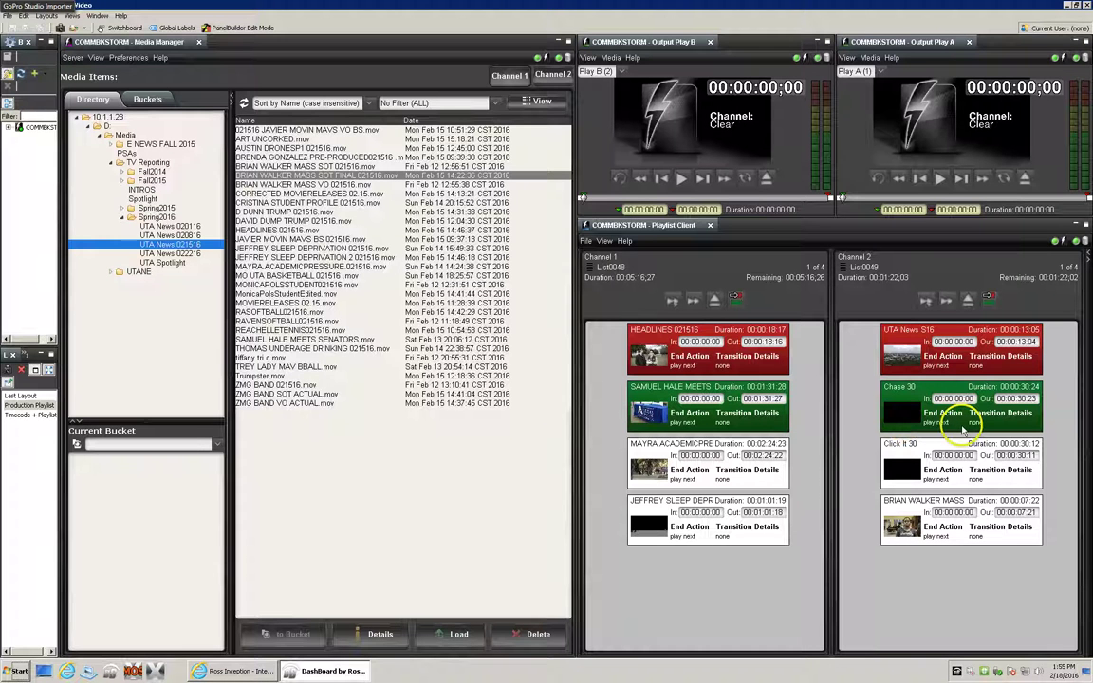
click(233, 671)
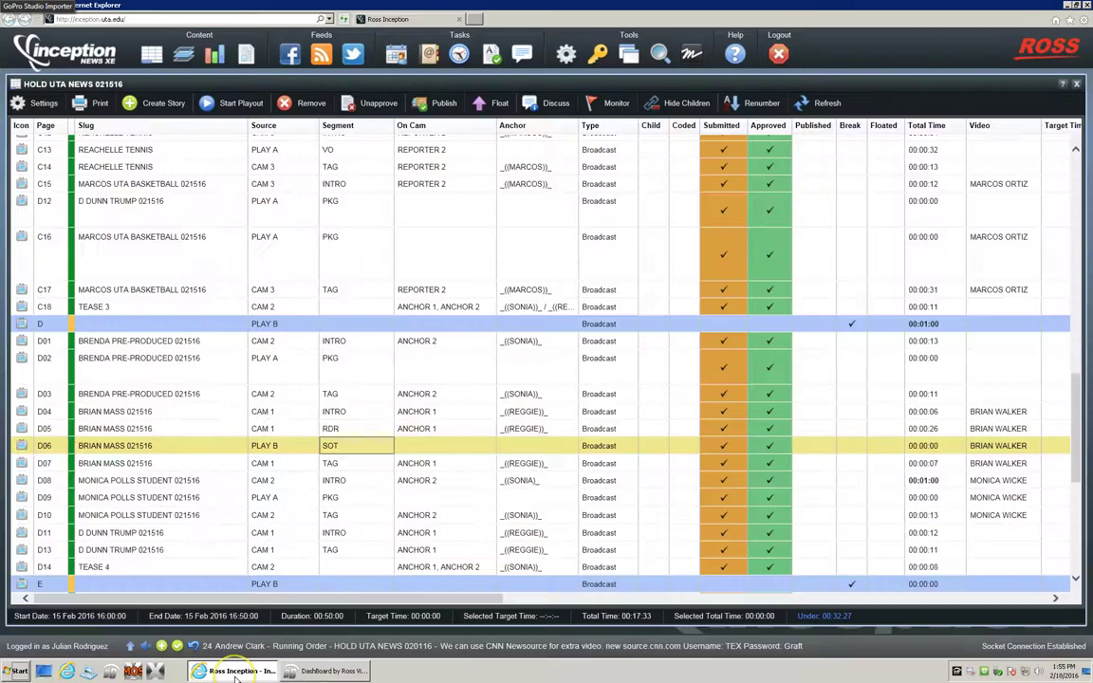
click(294, 671)
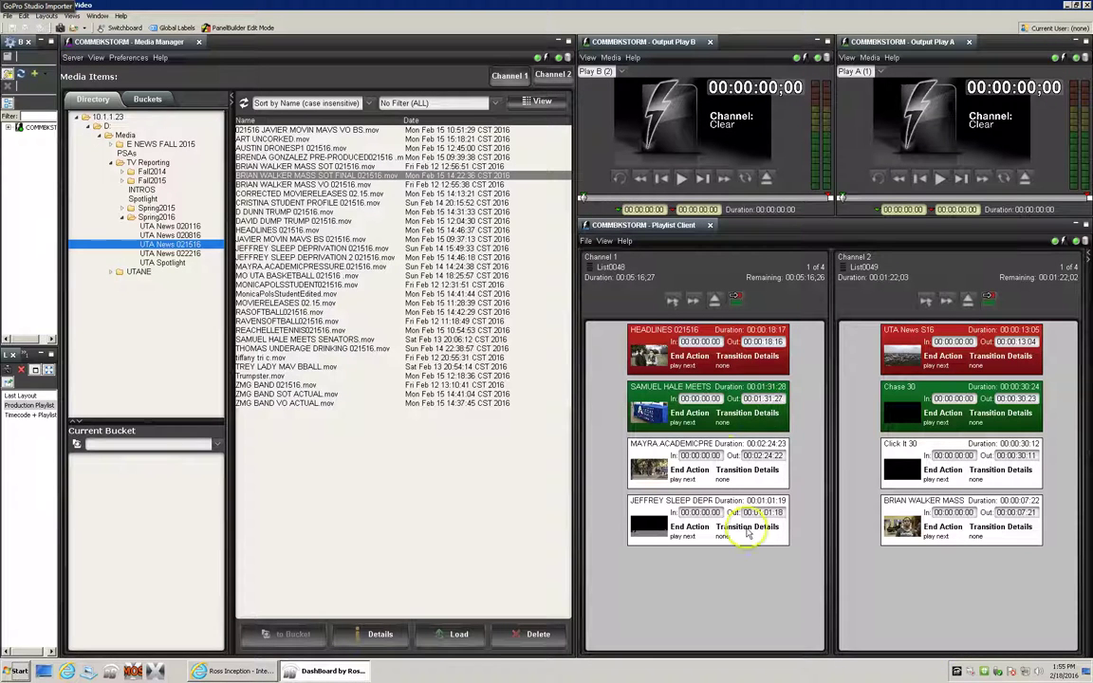
click(237, 670)
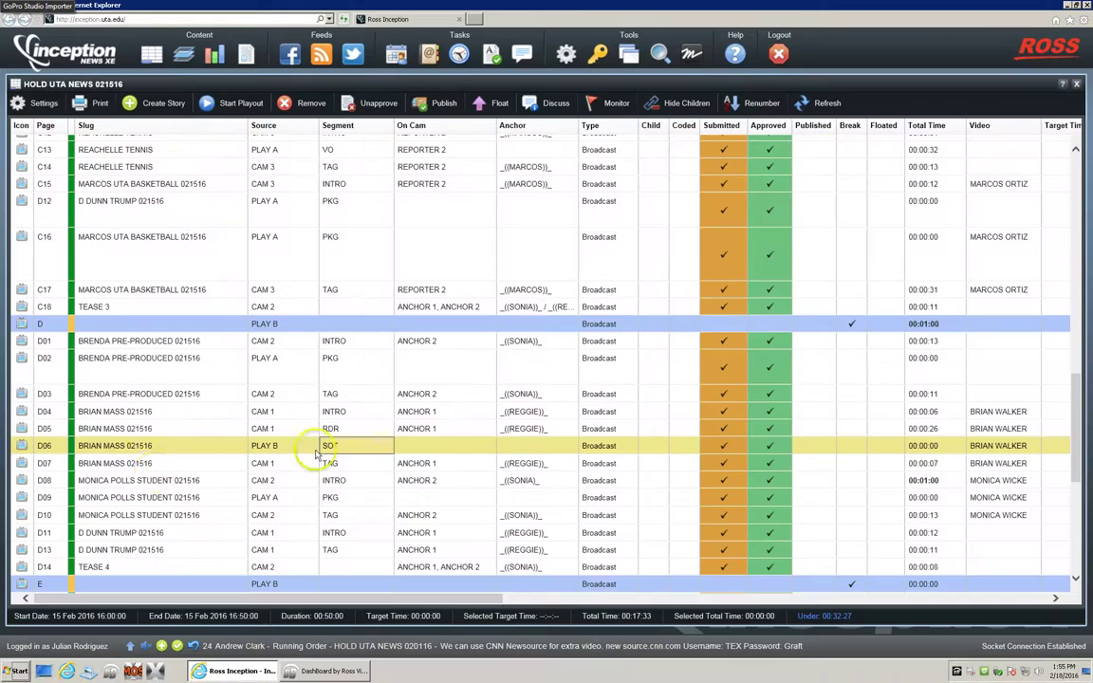
click(332, 671)
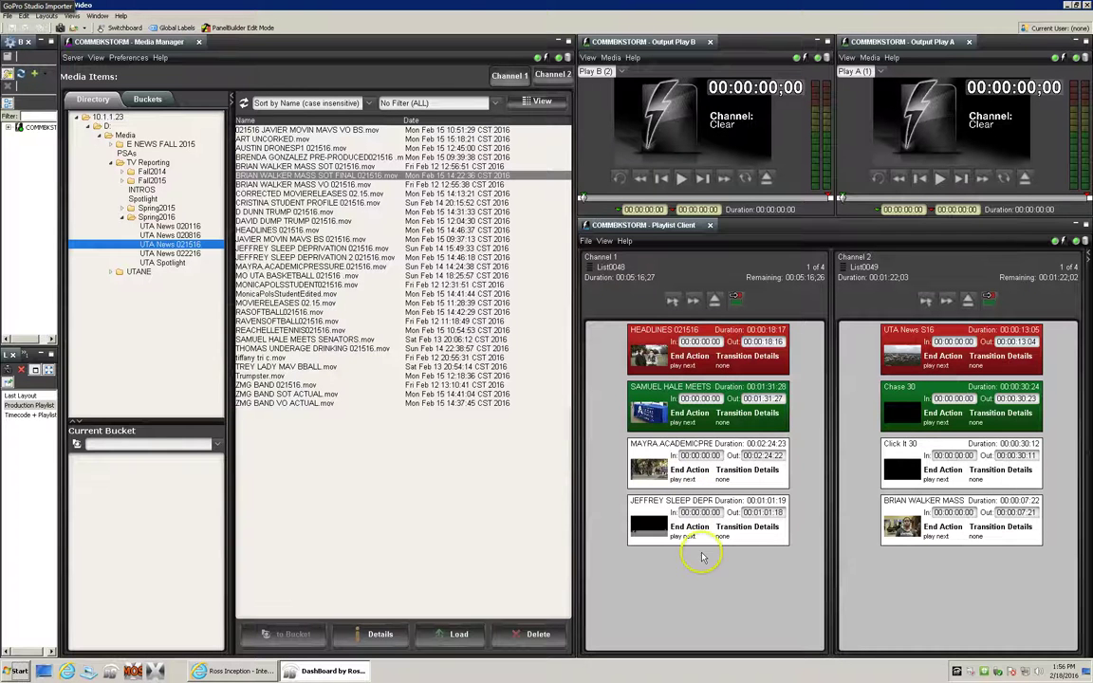
- Set the end actions of Channel 1's MAYRA and JEFFREY clips to Pause
click(699, 477)
click(693, 473)
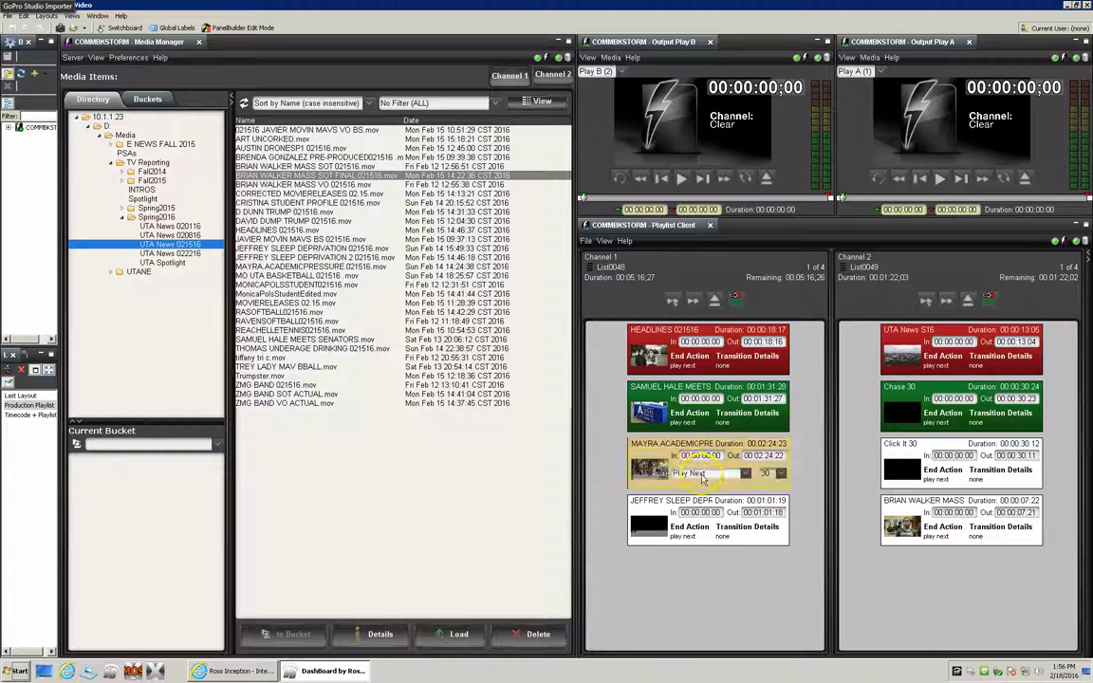
click(700, 472)
click(692, 539)
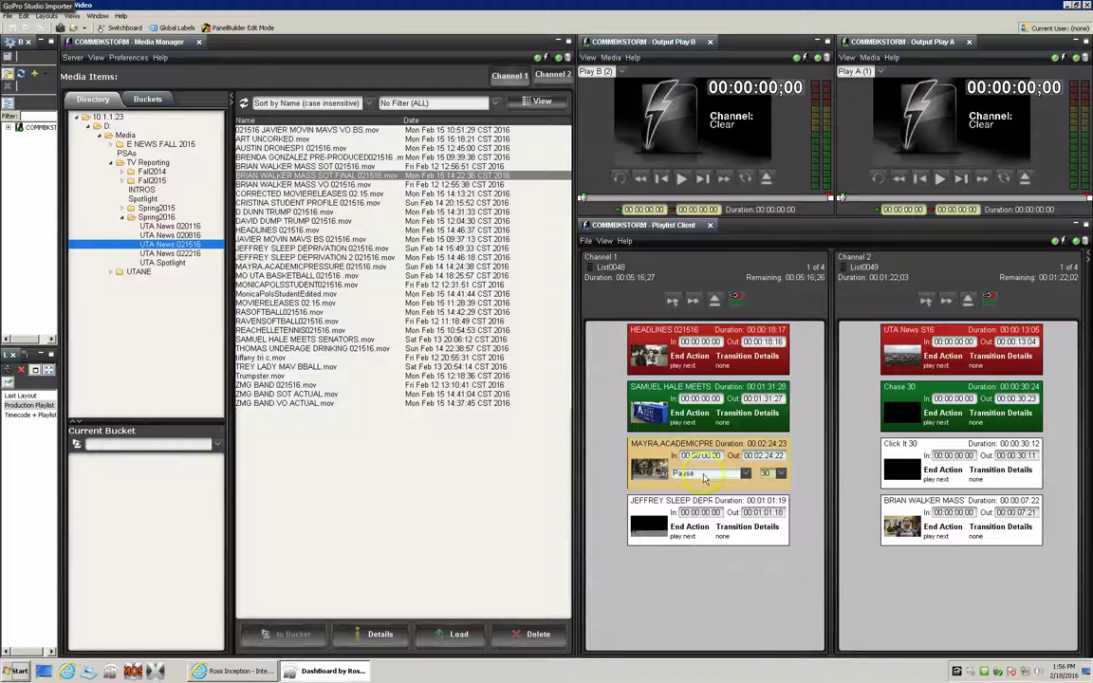
click(704, 533)
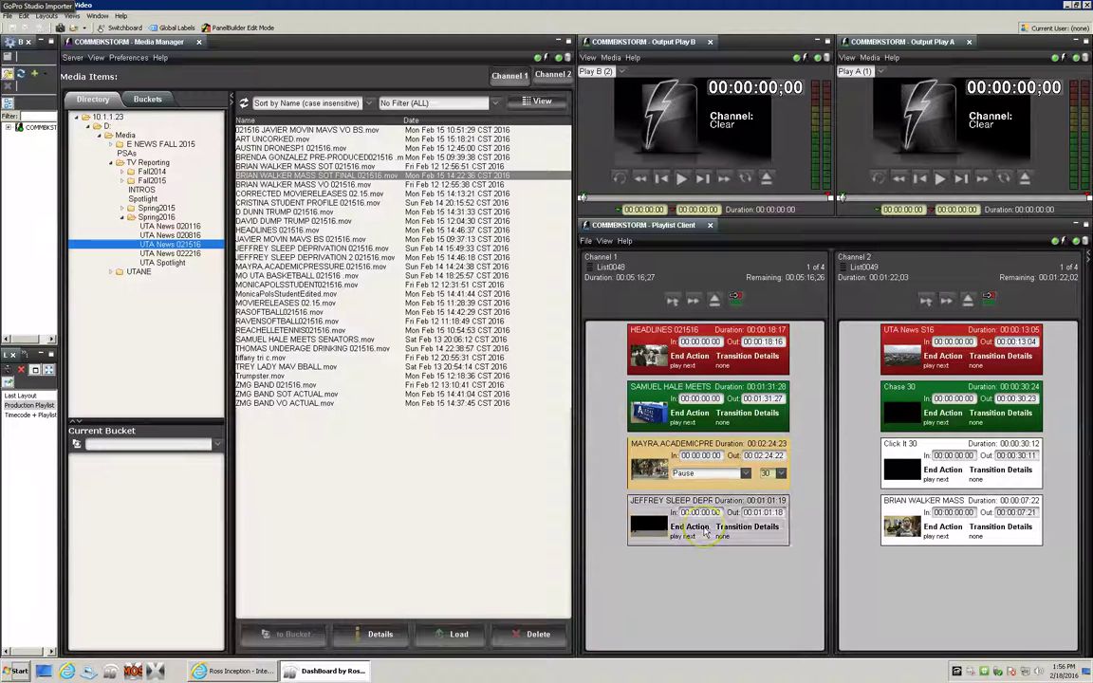
click(695, 597)
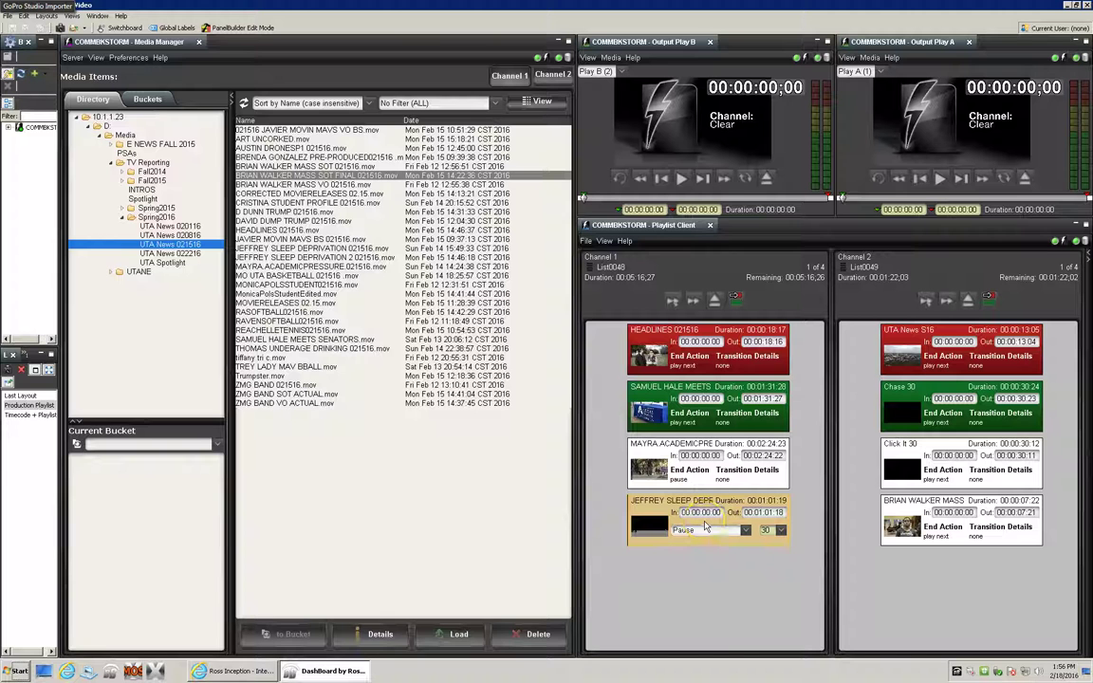
- Try editing the second Channel 1 clip and dismiss the cannot-edit notice
click(716, 472)
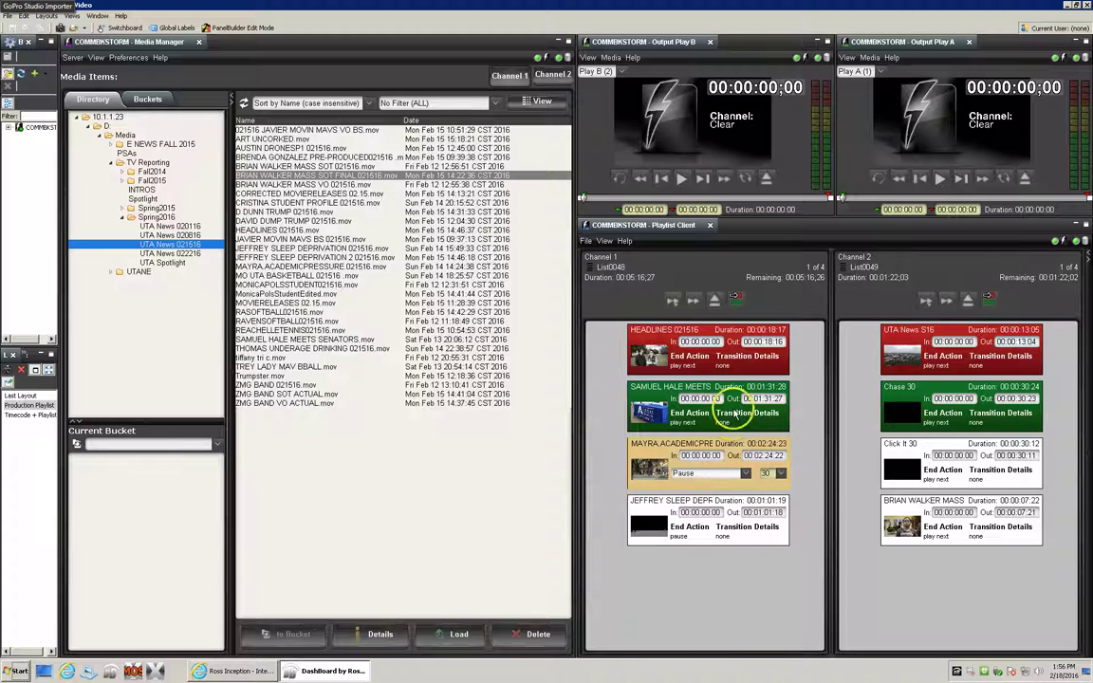
click(722, 488)
click(704, 505)
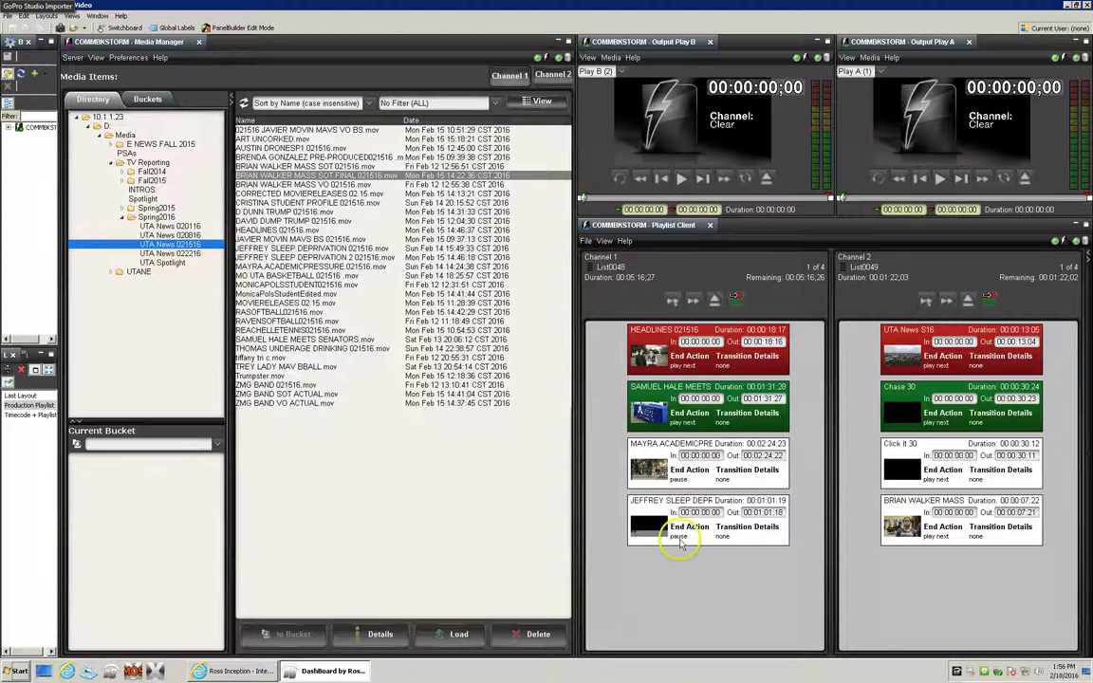
- Dismiss the locked-clip warning and cue Channel 1 to the MAYRA clip, leaving 00:03:26 remaining
double_click(700, 415)
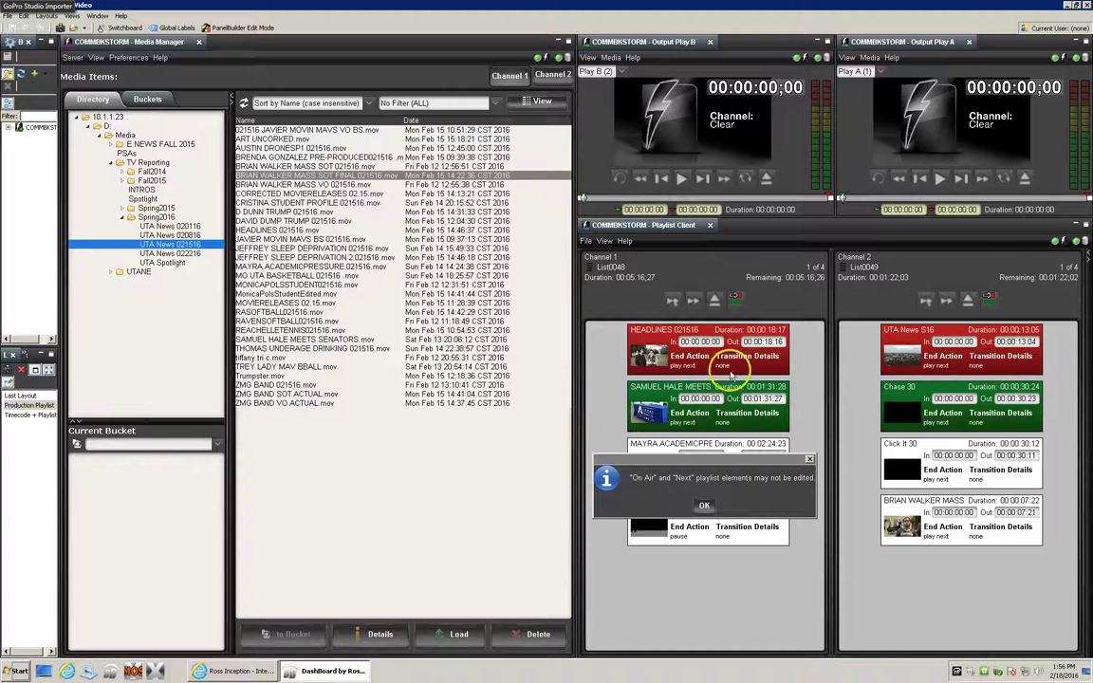
click(704, 504)
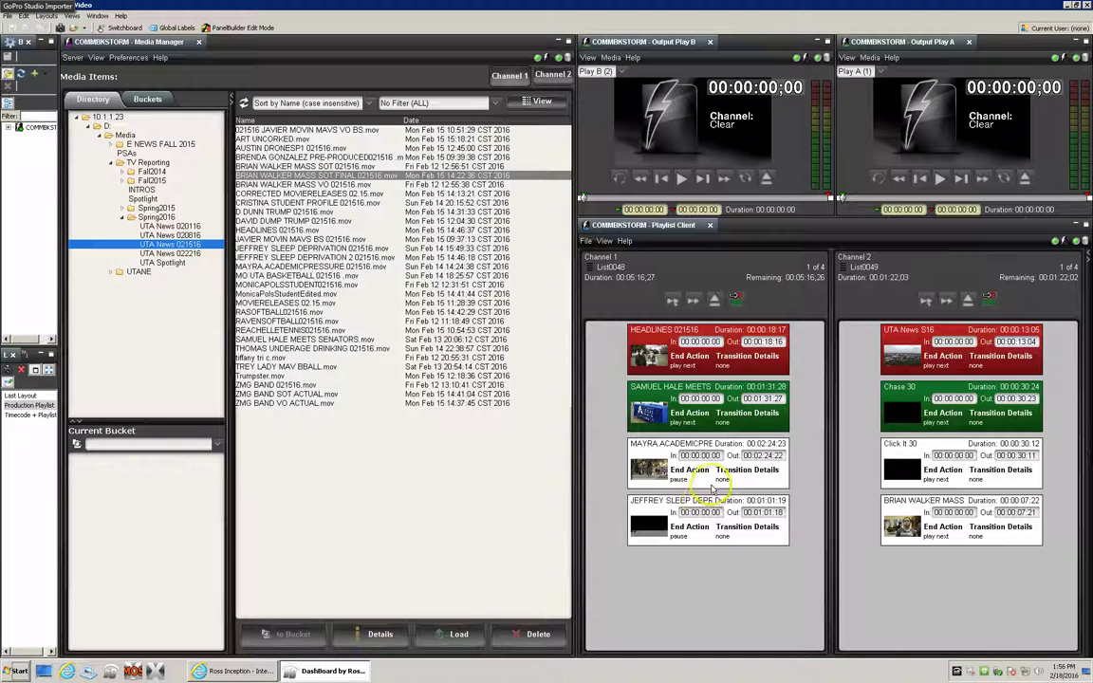
right_click(718, 479)
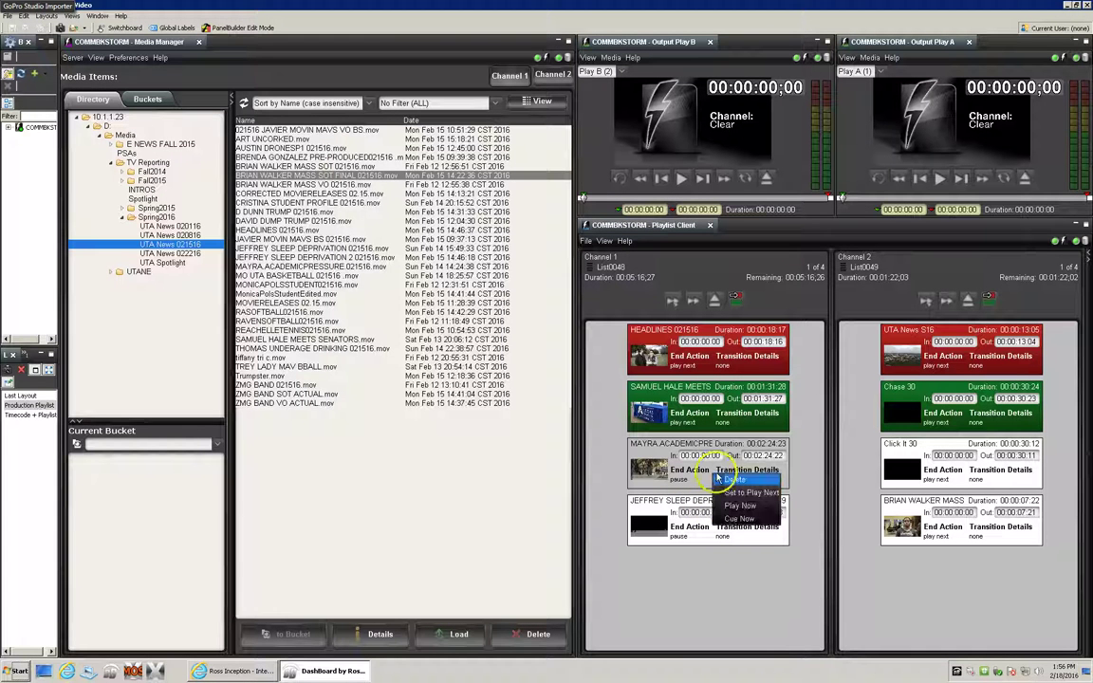
click(739, 518)
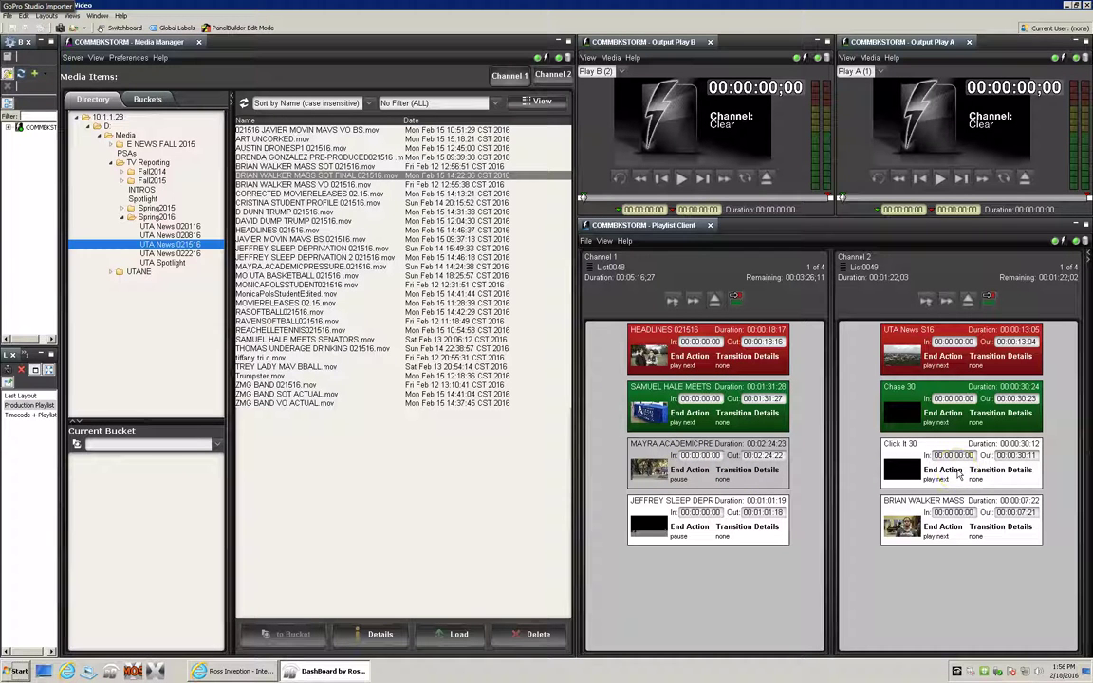
click(947, 415)
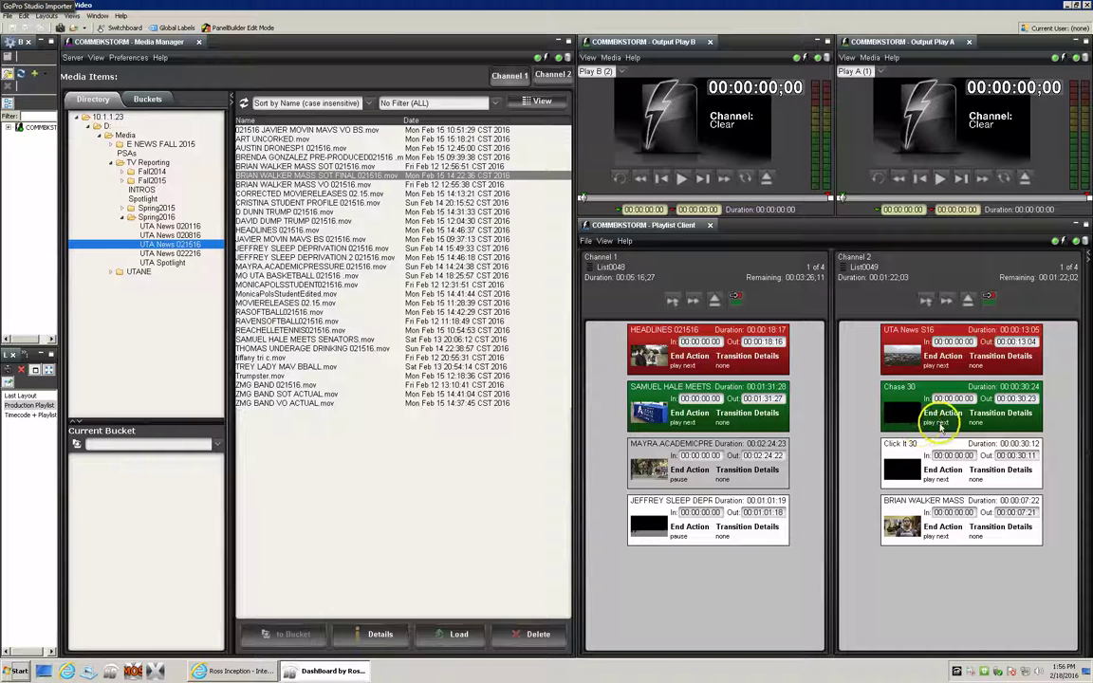
click(941, 470)
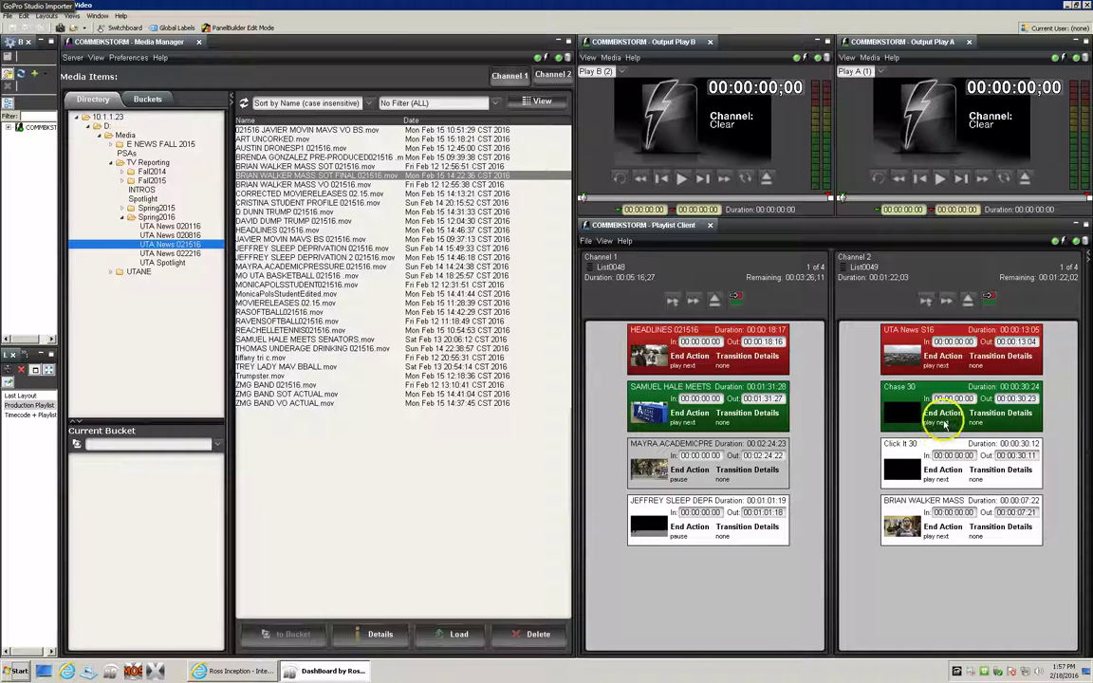
click(941, 473)
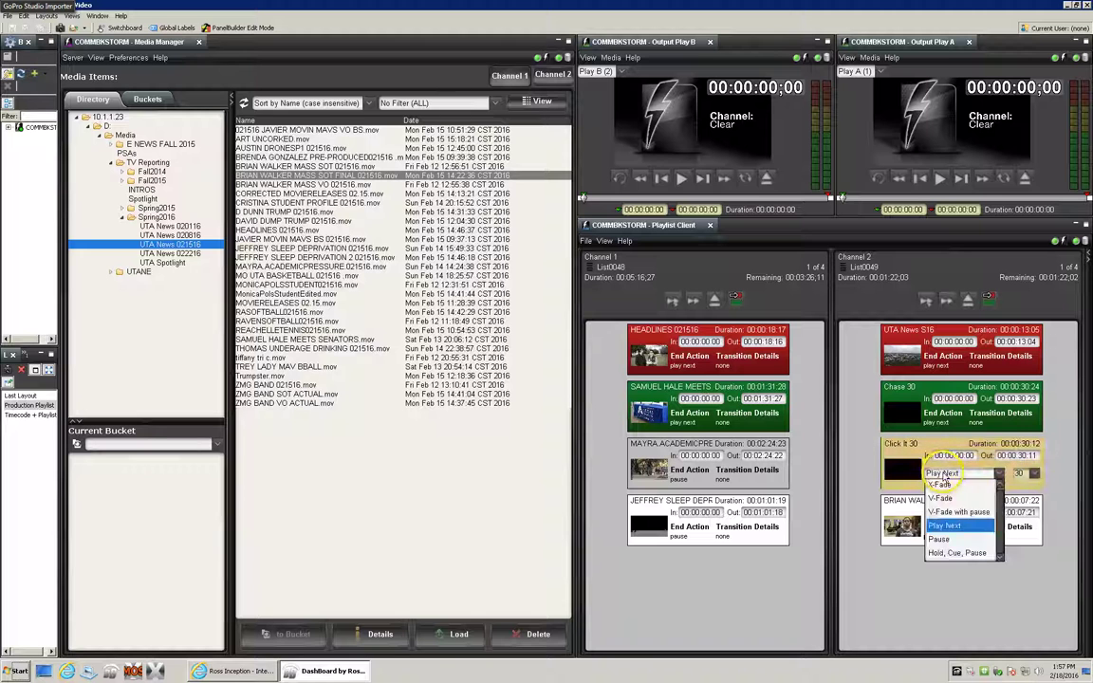
click(943, 540)
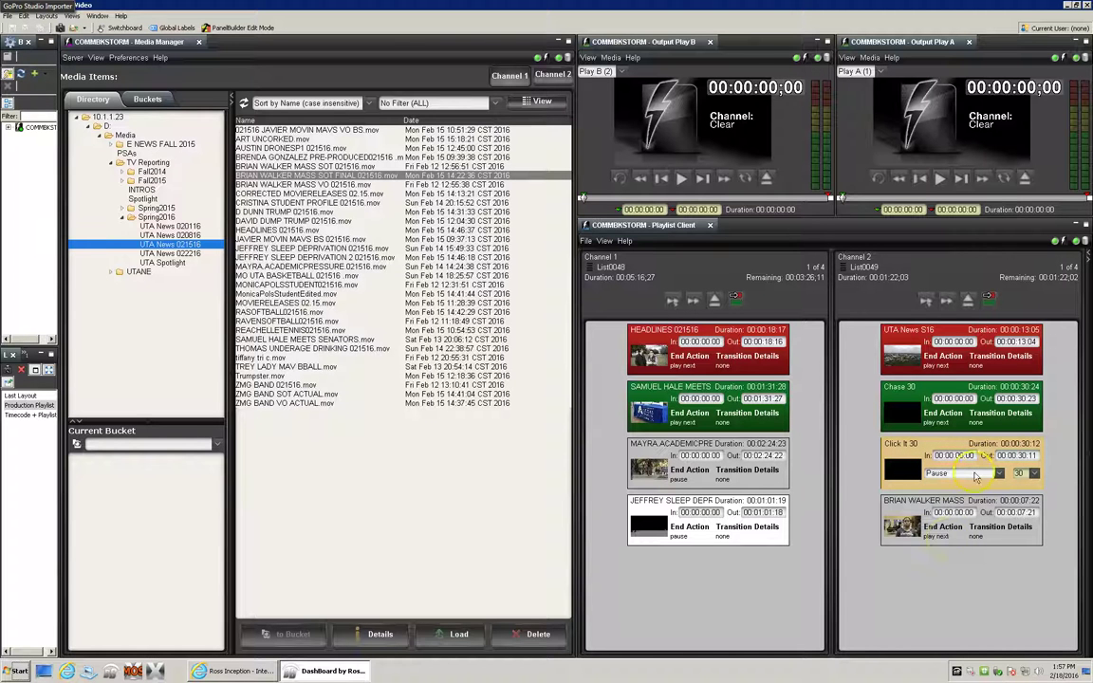
click(970, 530)
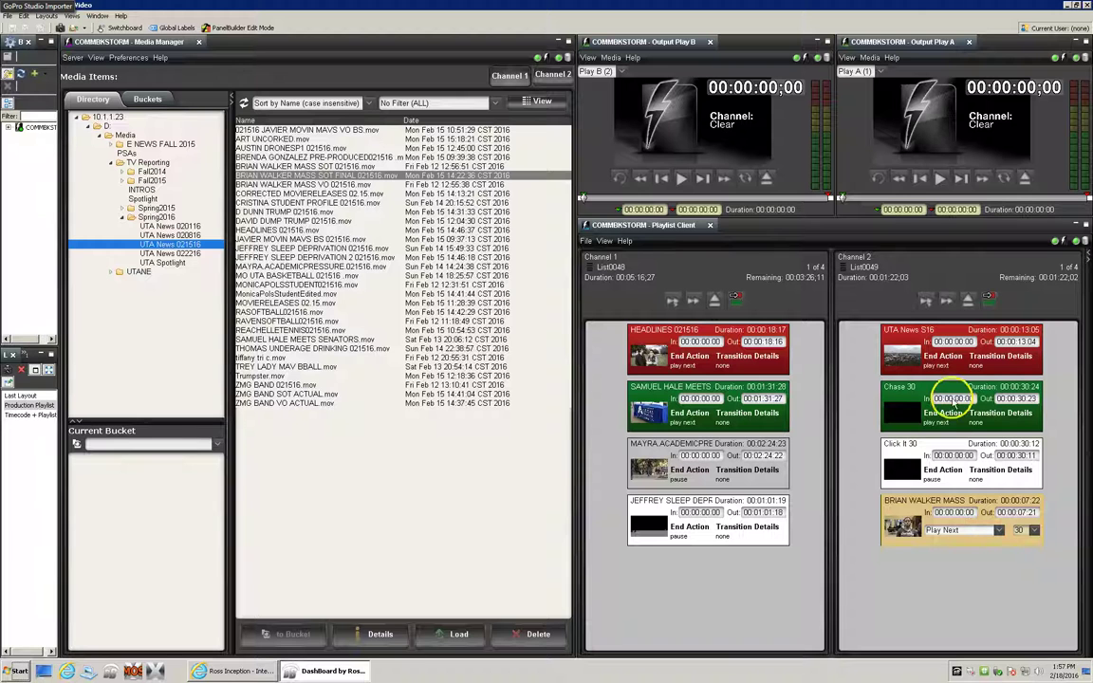
click(941, 414)
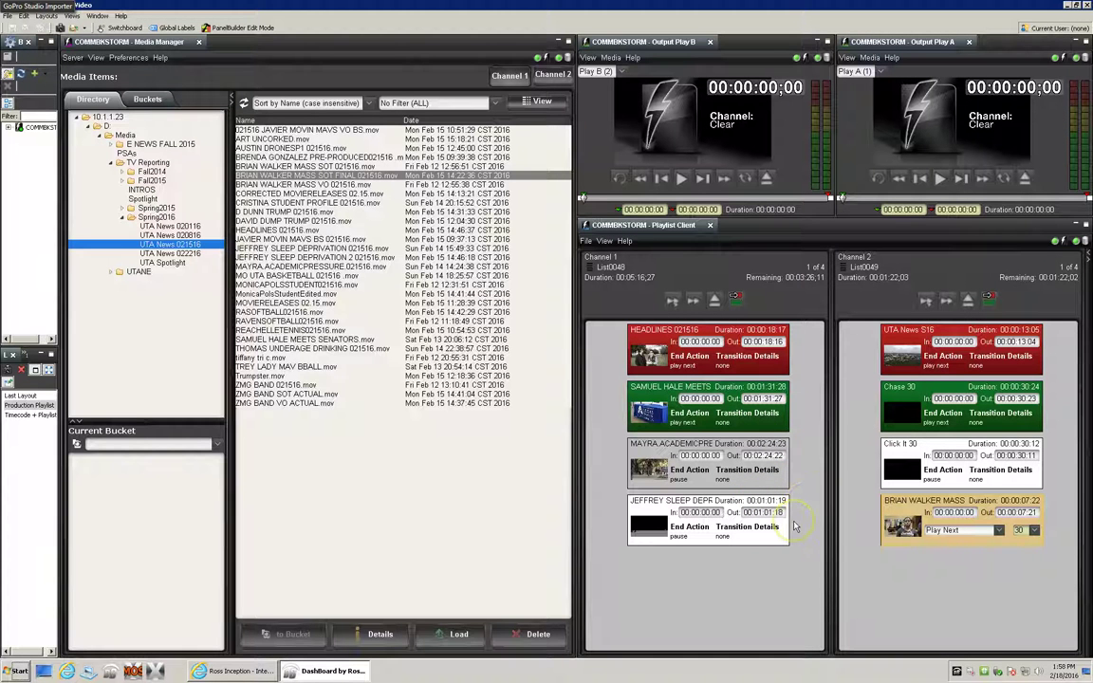
drag(683, 423, 705, 494)
click(302, 248)
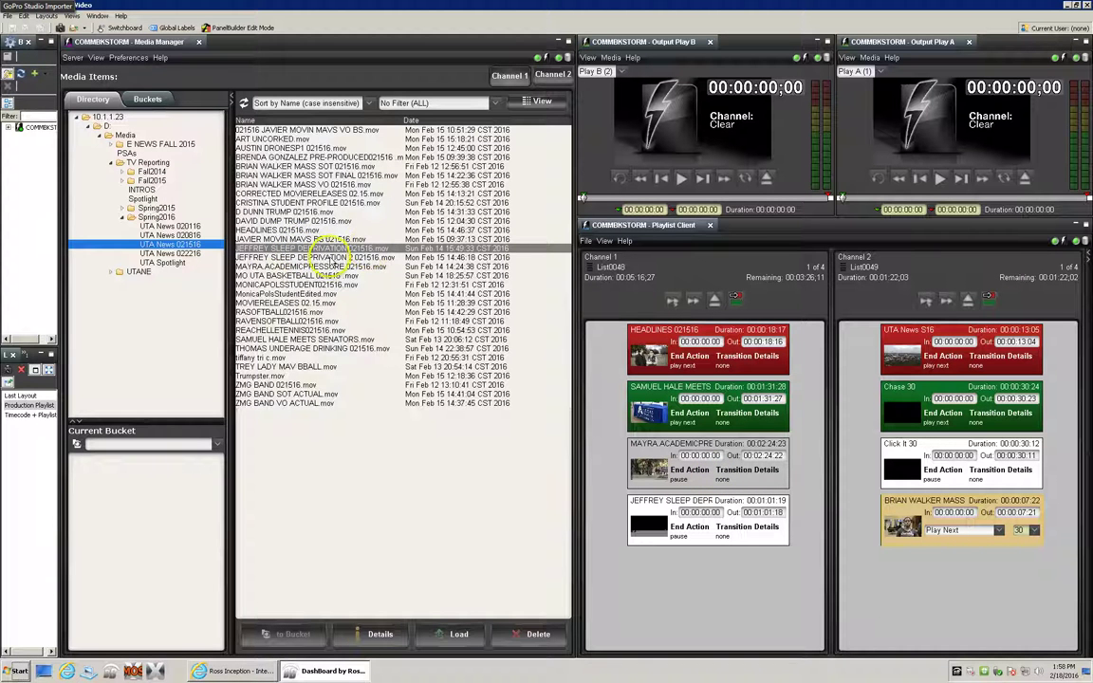
click(332, 258)
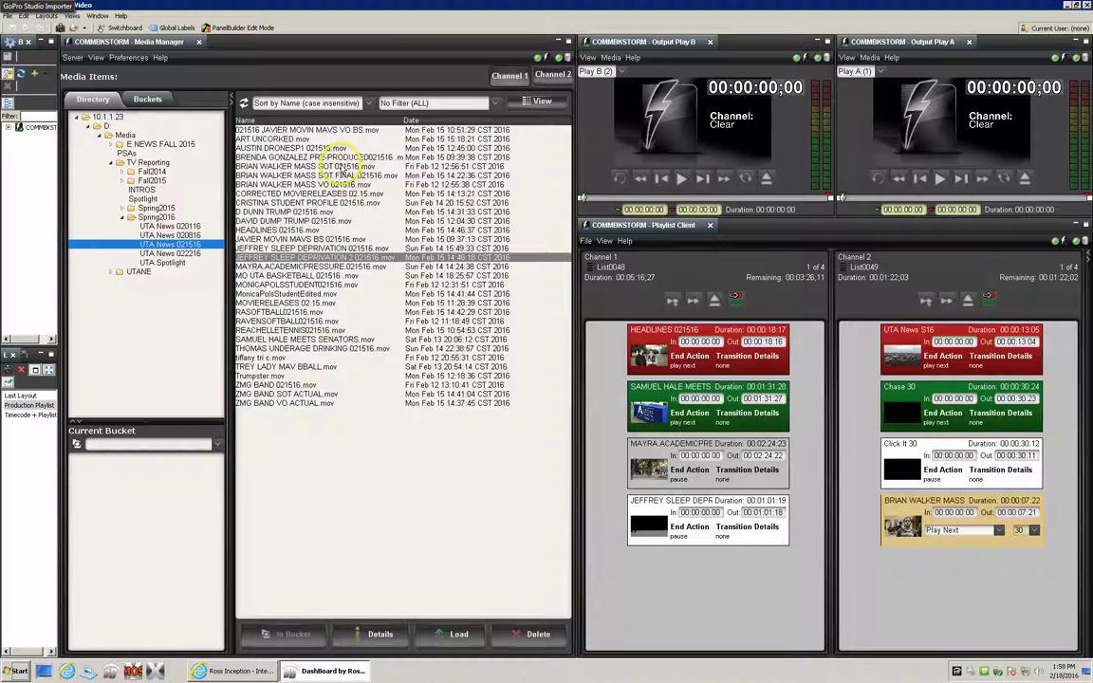
click(317, 166)
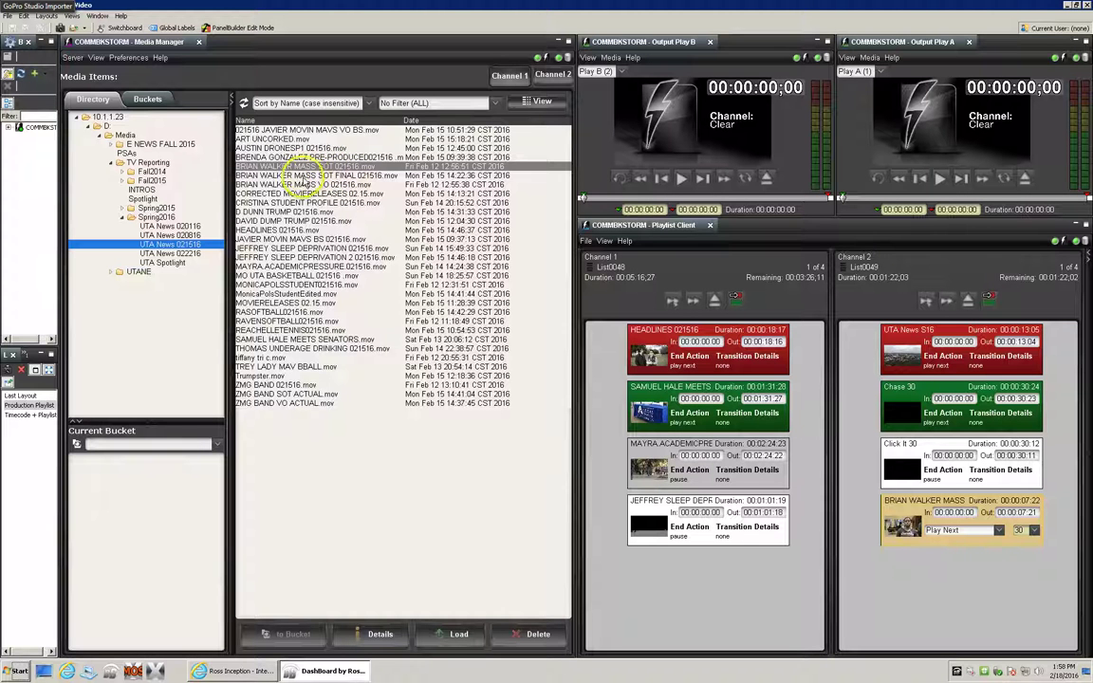
click(305, 176)
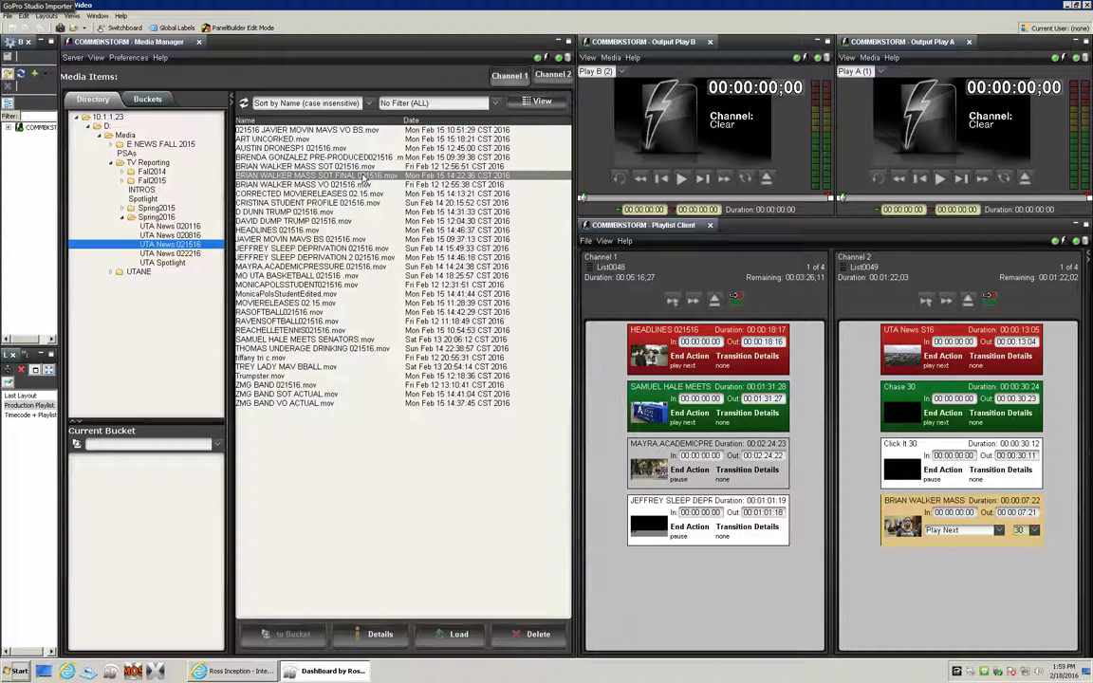
drag(363, 178, 936, 593)
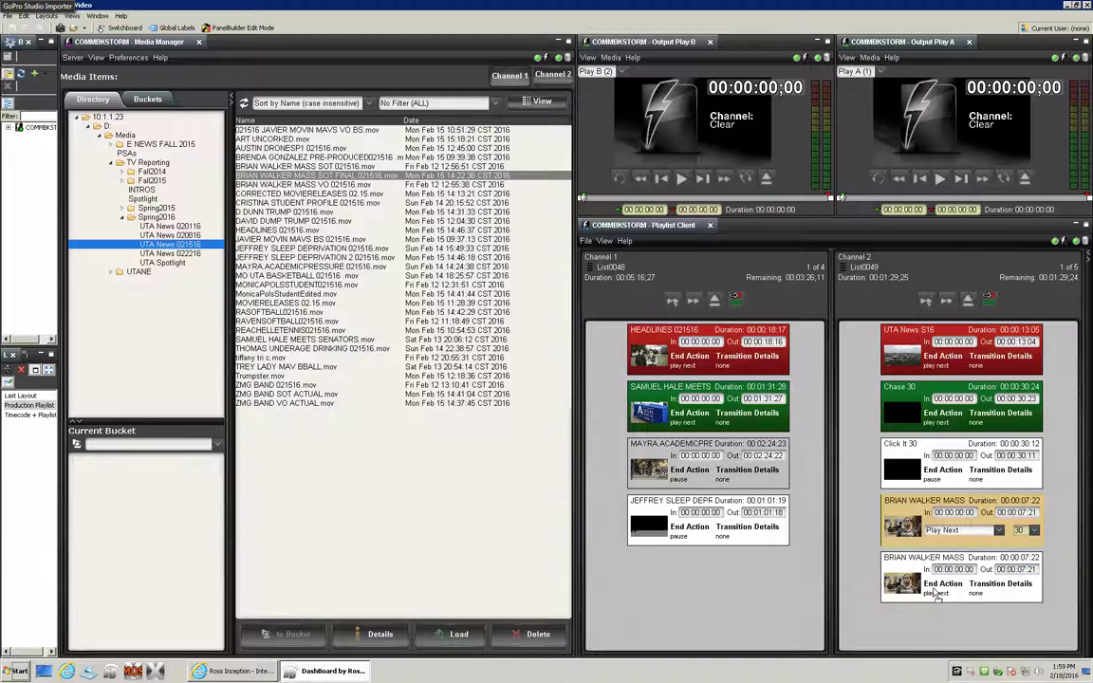